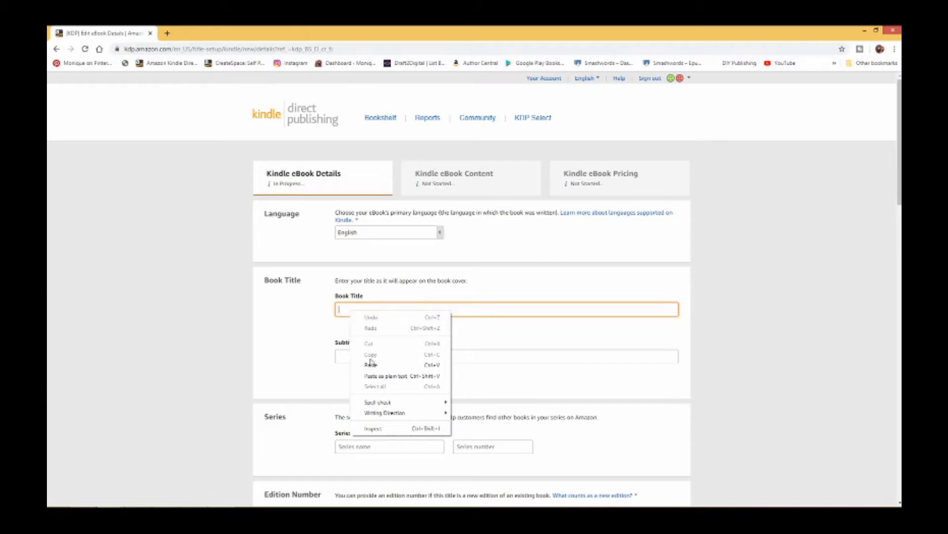
# - Enter "Shamanic Magick" as the book title and "Practical Magick" as the series name with series number 11
pyautogui.click(371, 366)
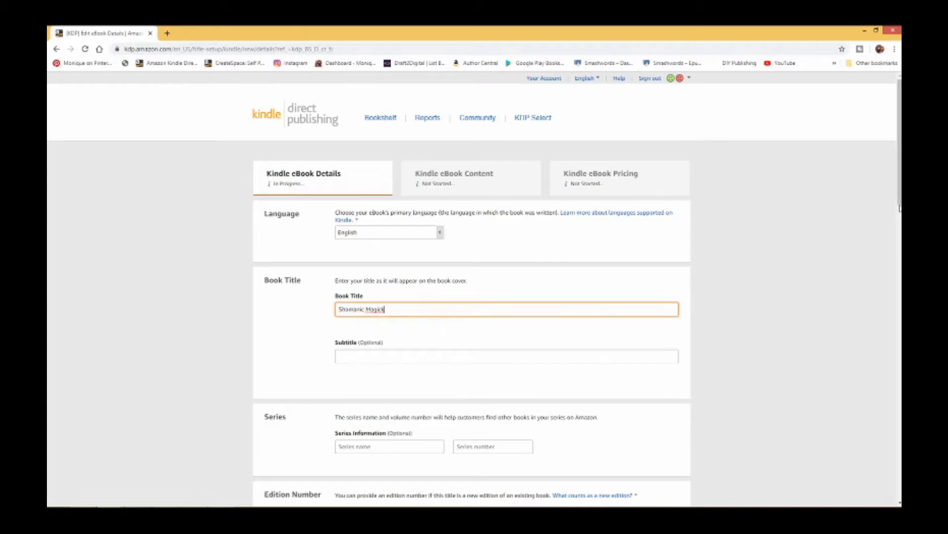
pyautogui.scroll(-5, 173, 307)
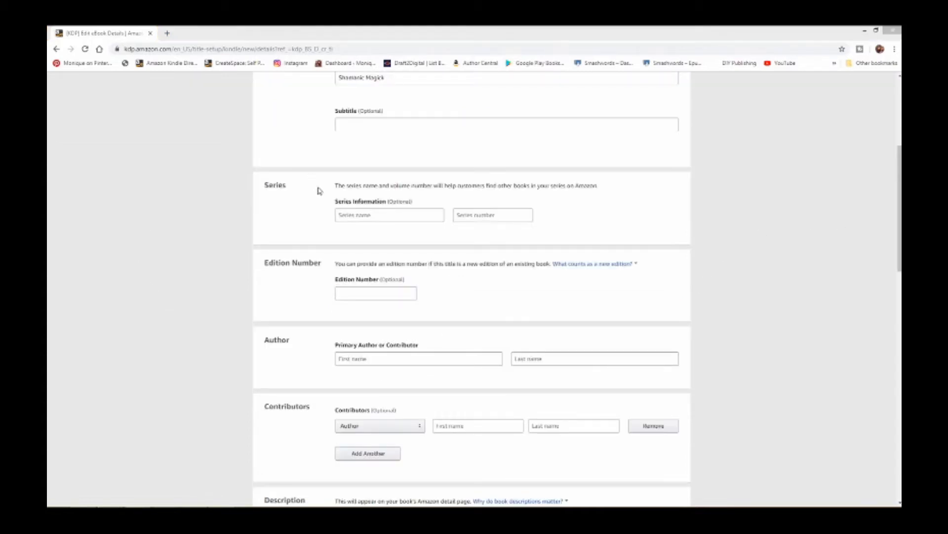
pyautogui.rightClick(345, 214)
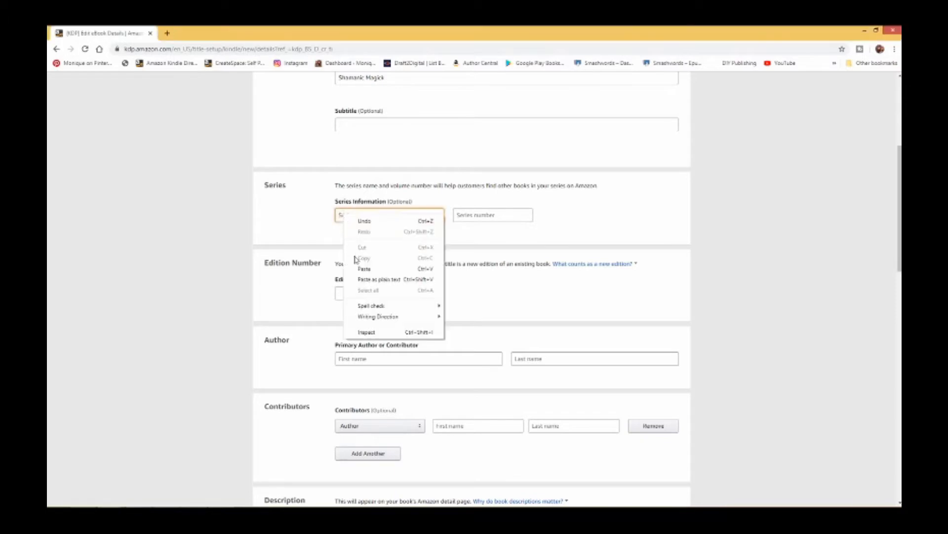
pyautogui.click(366, 270)
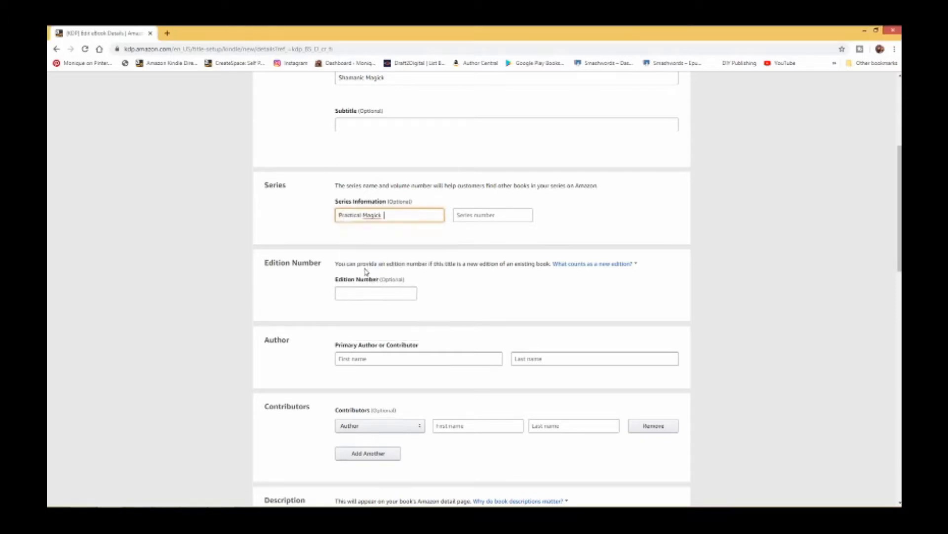
pyautogui.click(467, 218)
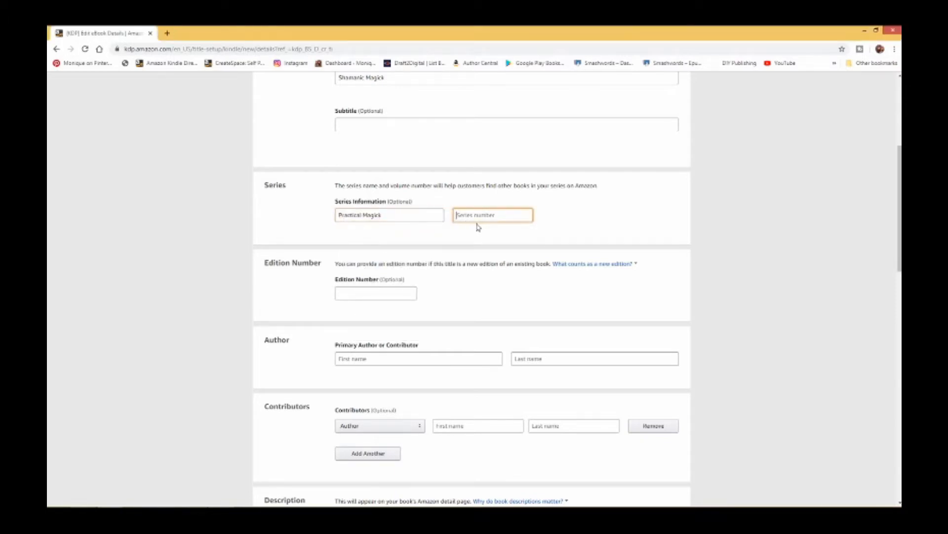
pyautogui.write('11')
# - Enter the primary author's first and last name
pyautogui.click(387, 360)
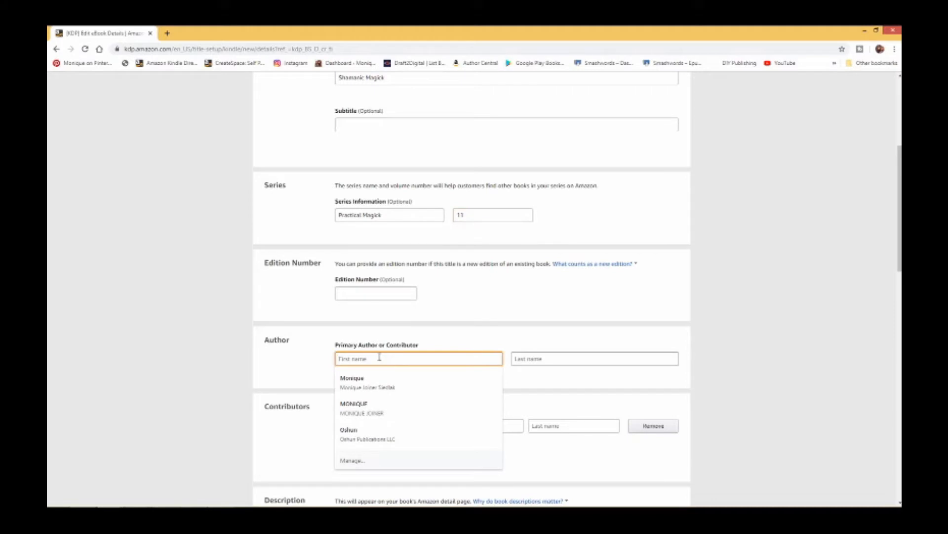
pyautogui.write('Monique')
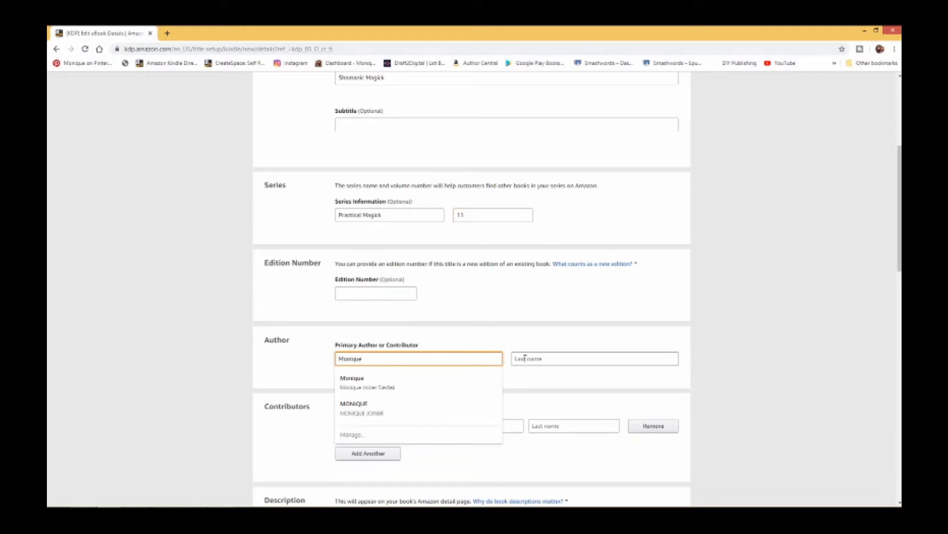
pyautogui.click(537, 359)
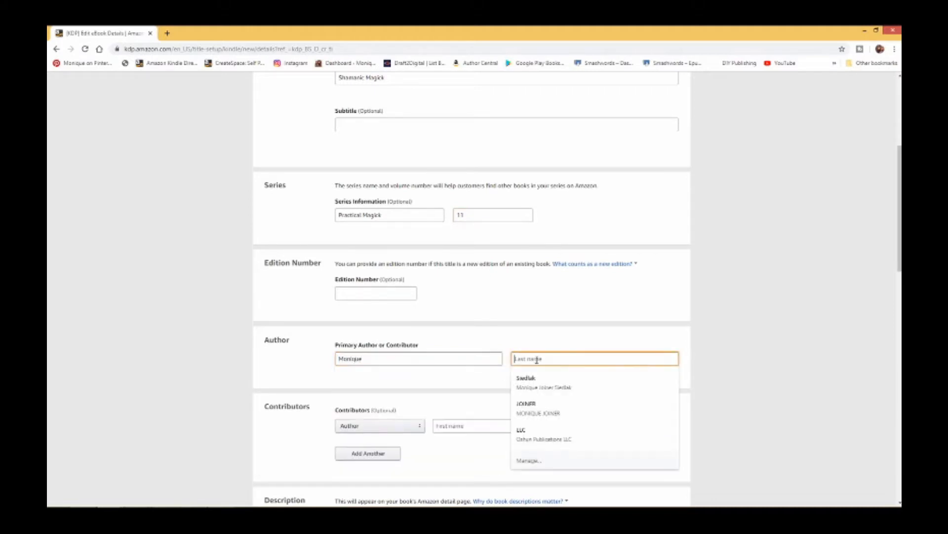
pyautogui.write('Join')
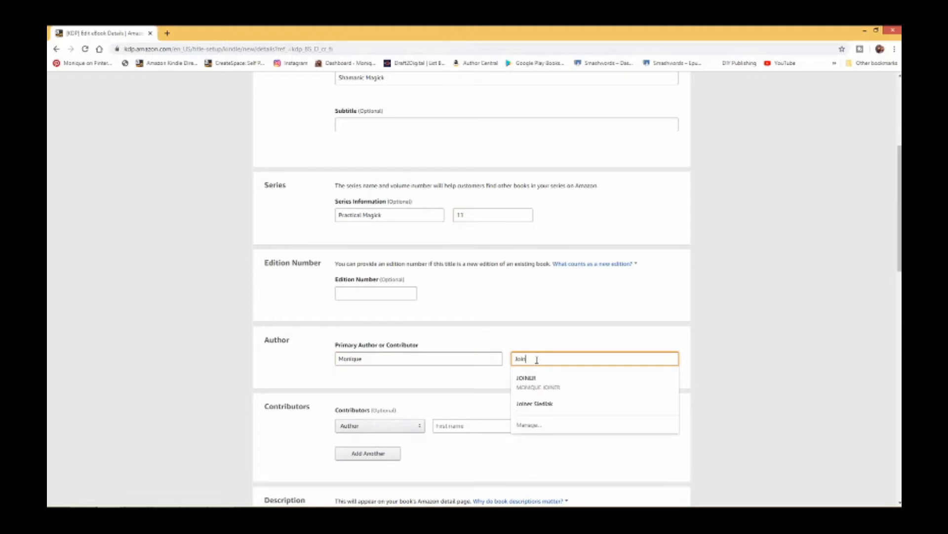
pyautogui.write('er Siedlak')
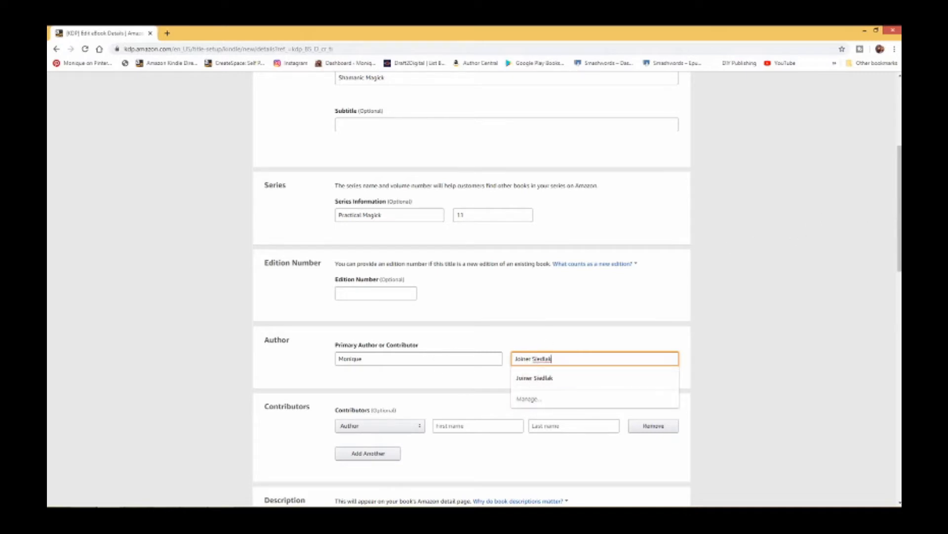
# - Paste the copied HTML-formatted blurb about Shamanism into the book description
pyautogui.scroll(-5, 494, 289)
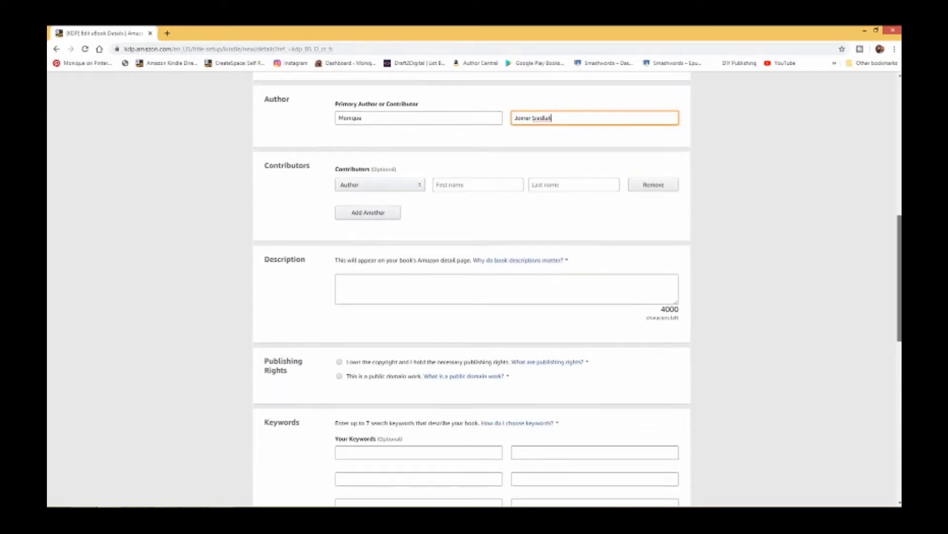
pyautogui.click(411, 282)
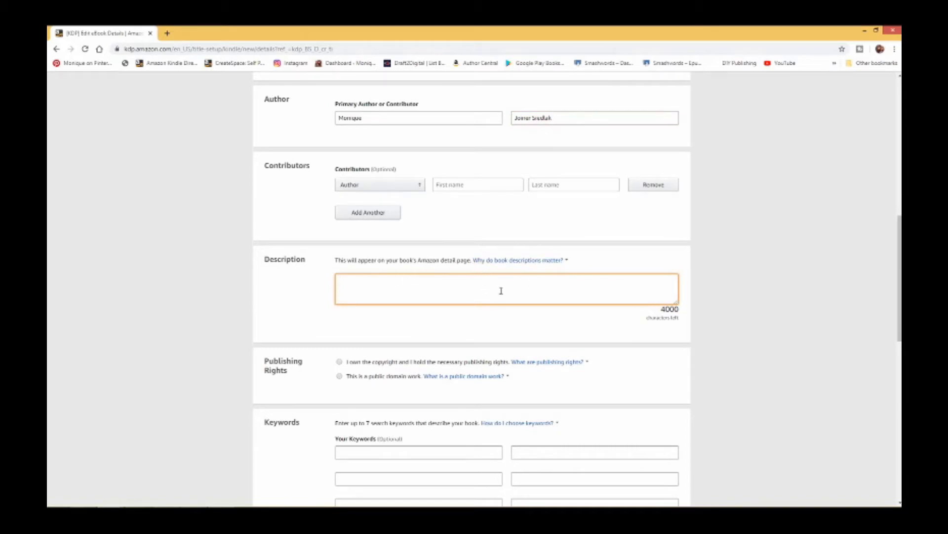
pyautogui.click(511, 261)
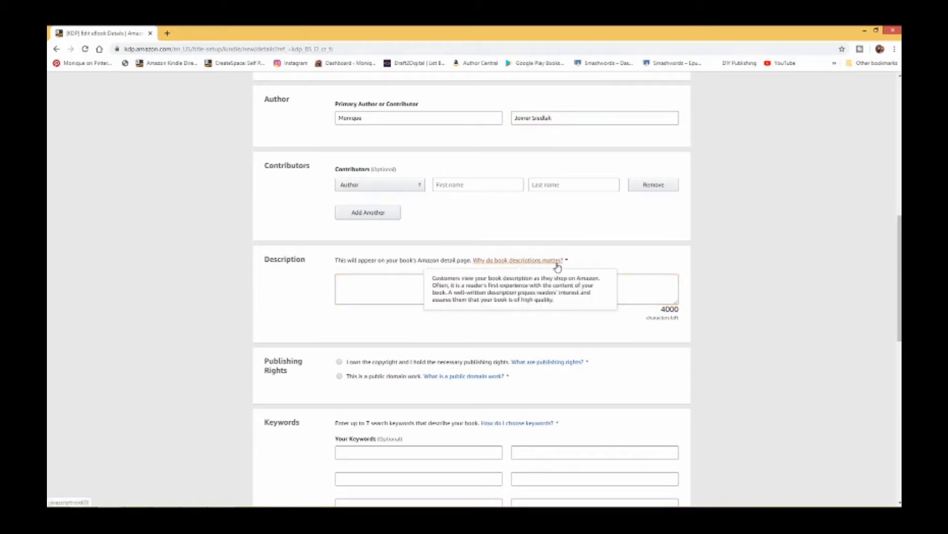
pyautogui.click(354, 293)
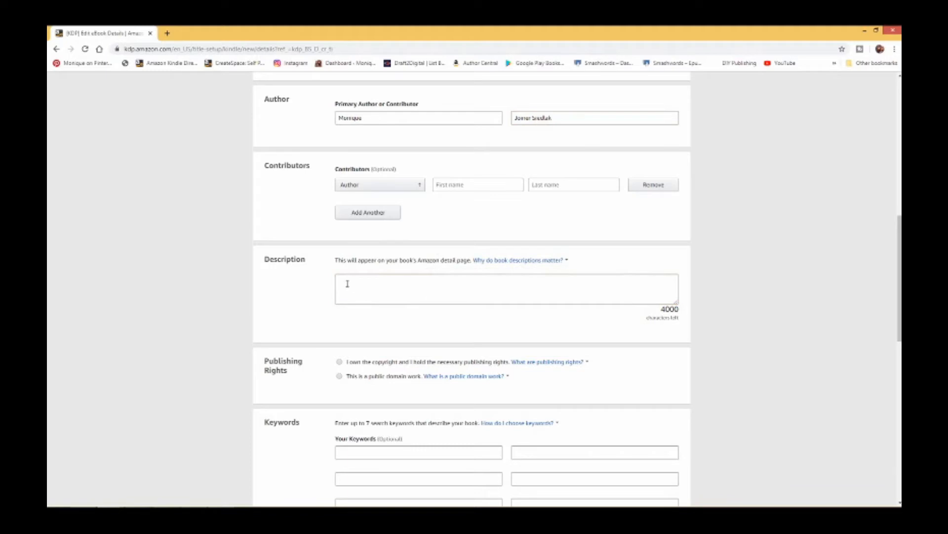
pyautogui.click(347, 284)
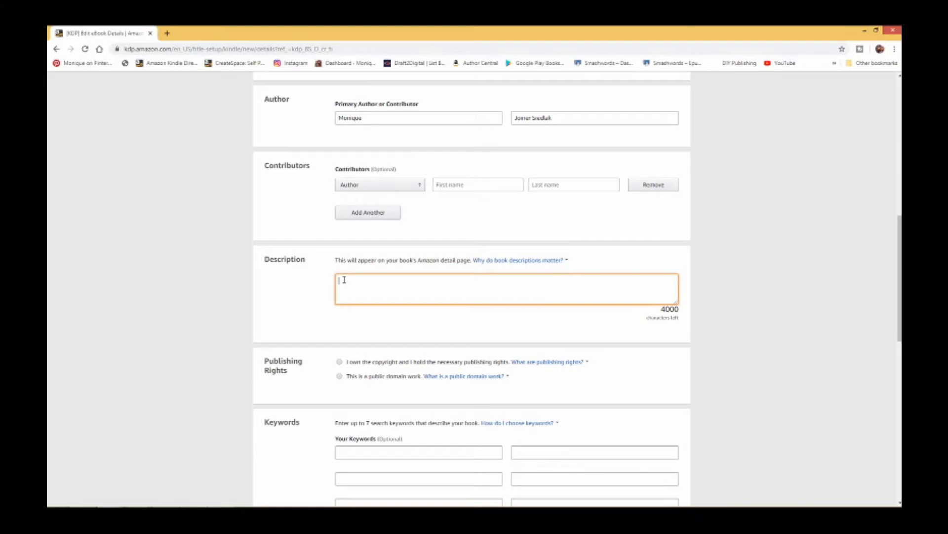
pyautogui.rightClick(344, 280)
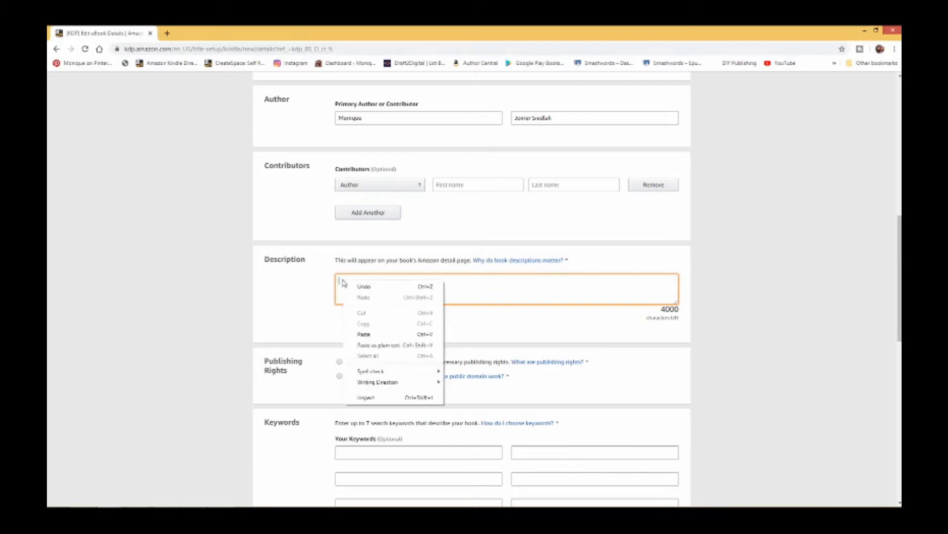
pyautogui.click(378, 344)
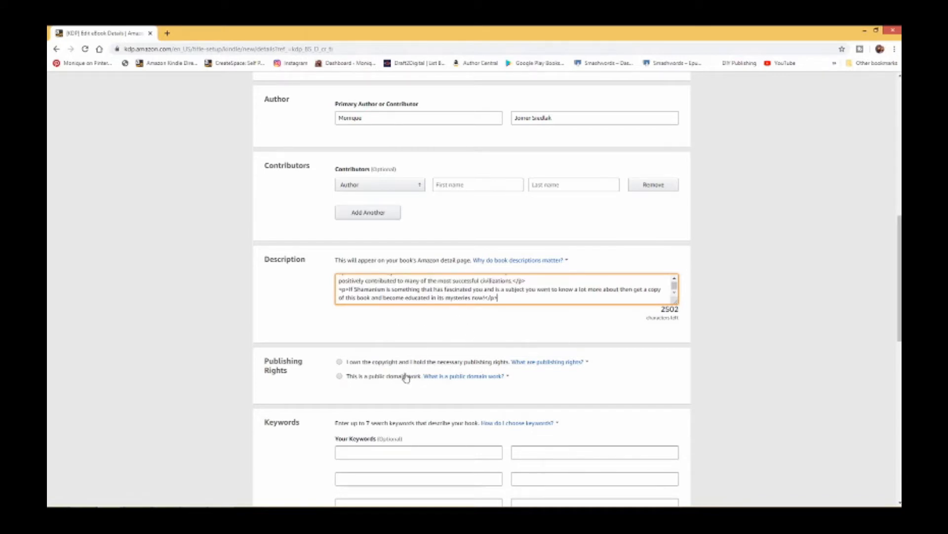
# - Check the help on publishing rights and declare ownership of the copyright and the necessary publishing rights
pyautogui.click(522, 363)
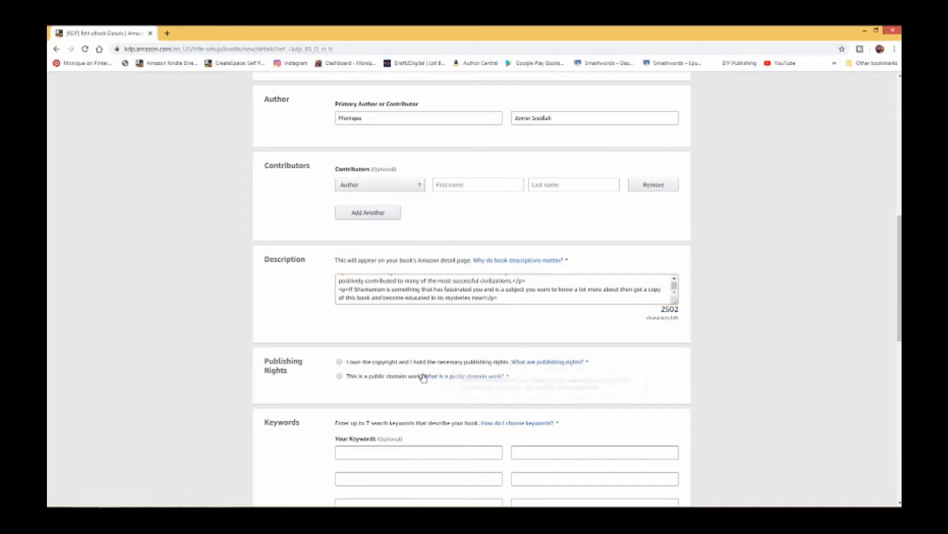
pyautogui.click(518, 363)
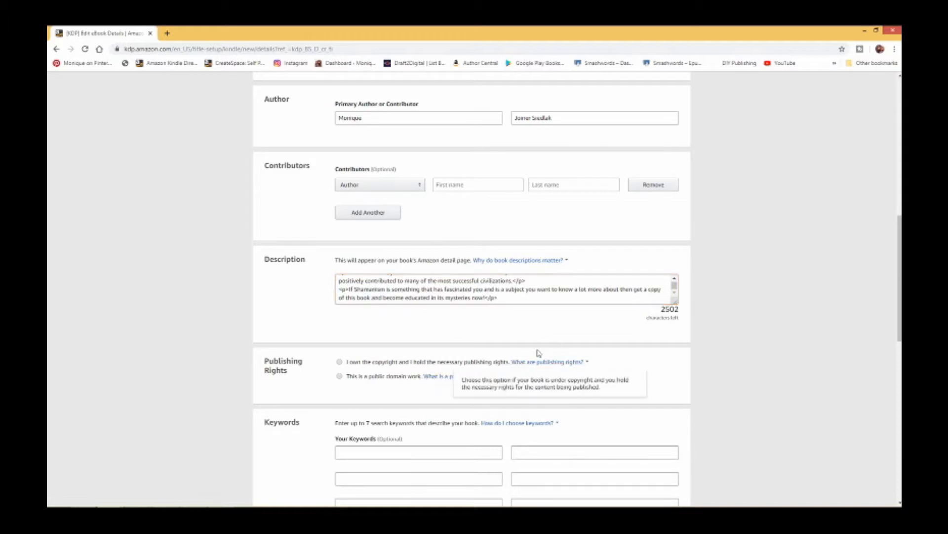
pyautogui.click(339, 363)
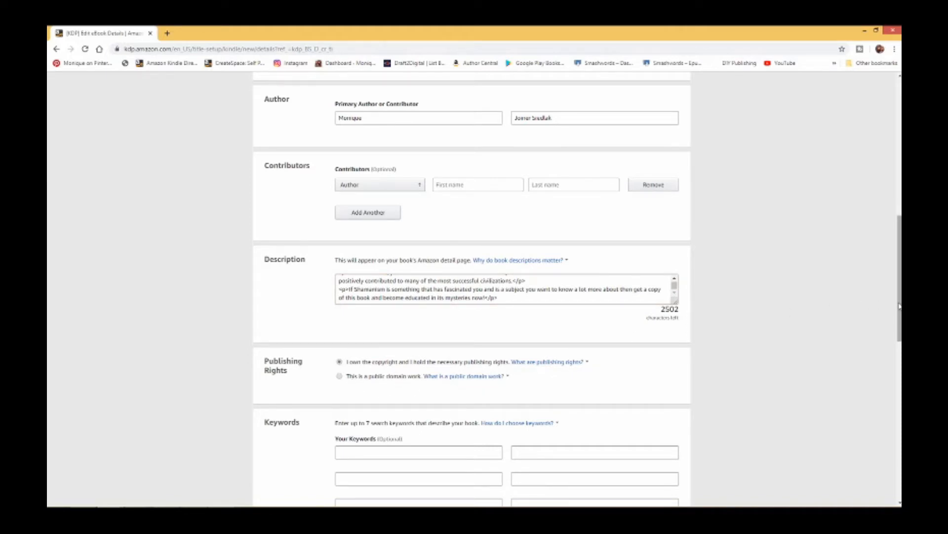
# - Add the keywords "difference between shaman and witch doctor", "cultures that practice shamanism" and "what do shamans believe"
pyautogui.moveTo(900, 306); pyautogui.dragTo(900, 359)
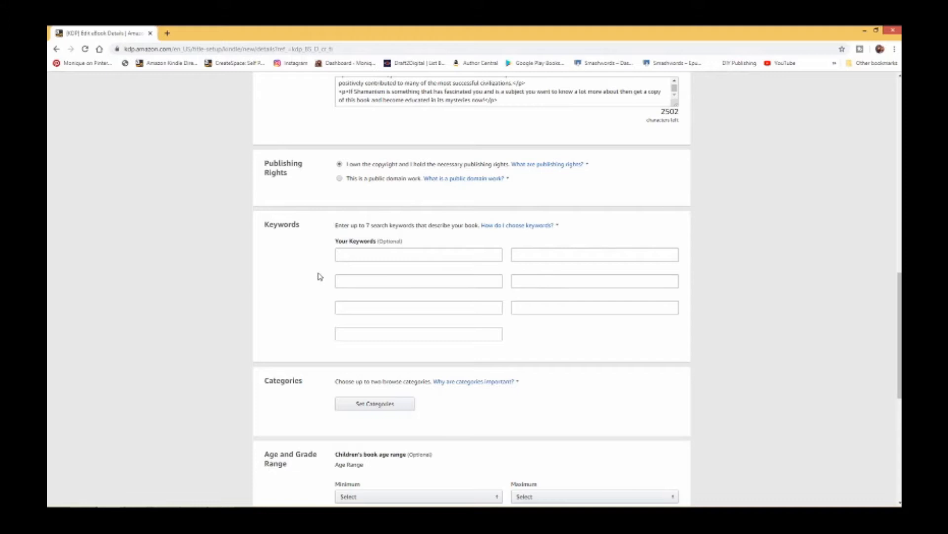
pyautogui.click(138, 508)
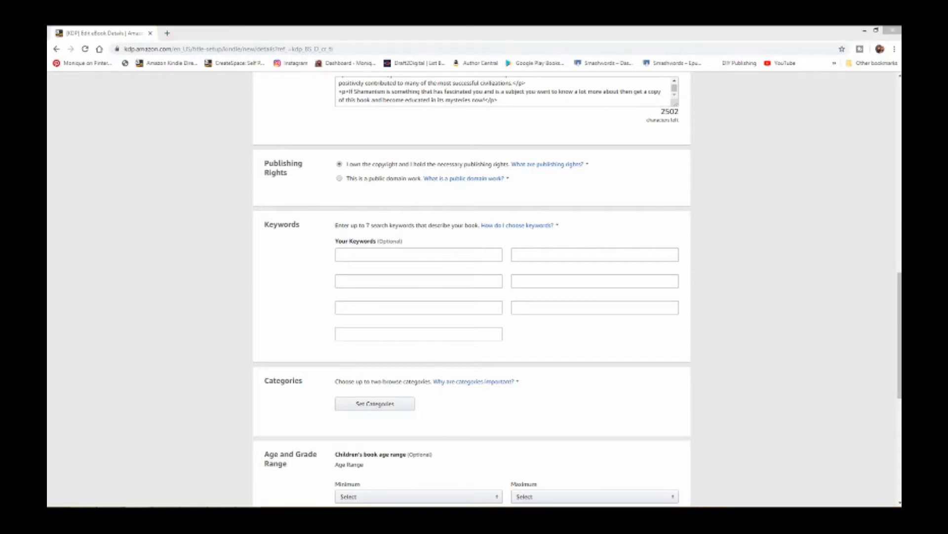
pyautogui.click(360, 255)
pyautogui.write('difference between shaman and witch doctor')
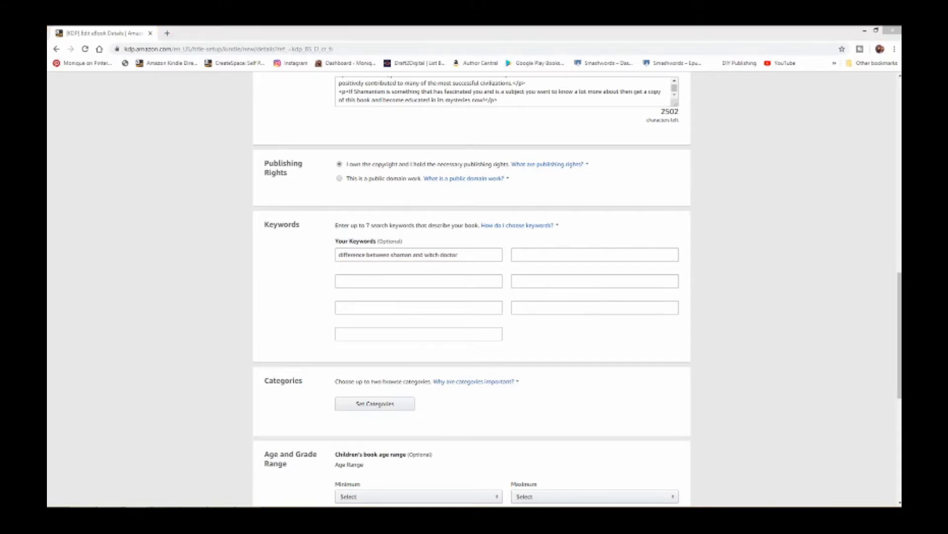
pyautogui.click(400, 281)
pyautogui.write('cultures that practice shamanism')
pyautogui.click(595, 254)
pyautogui.write('what do shamans believe')
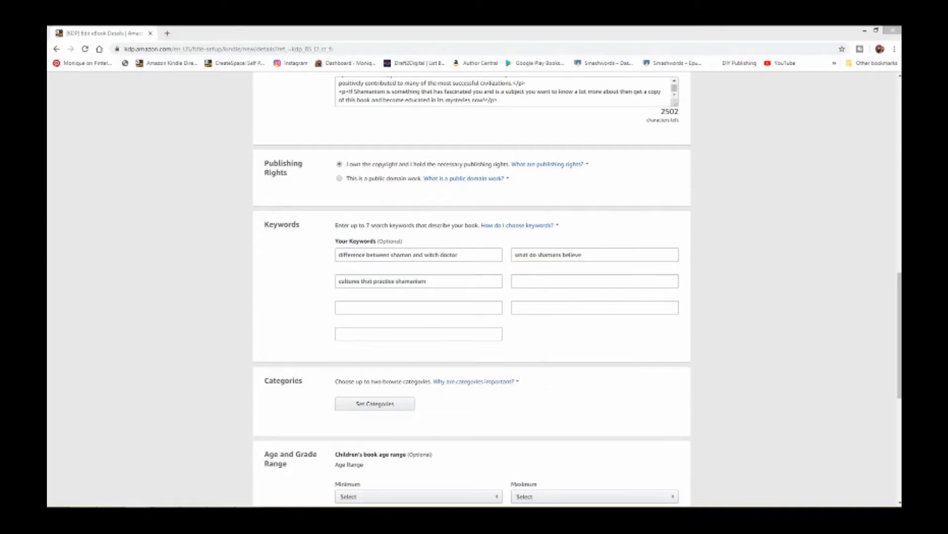
# - Add the keywords "native american shaman rituals", "native american shamanism", "how to perform a shamanic ritual" and "the seven shamanic levels of consciousness"
pyautogui.click(595, 281)
pyautogui.write('native american shaman rituals')
pyautogui.click(534, 308)
pyautogui.write('native american shamanism')
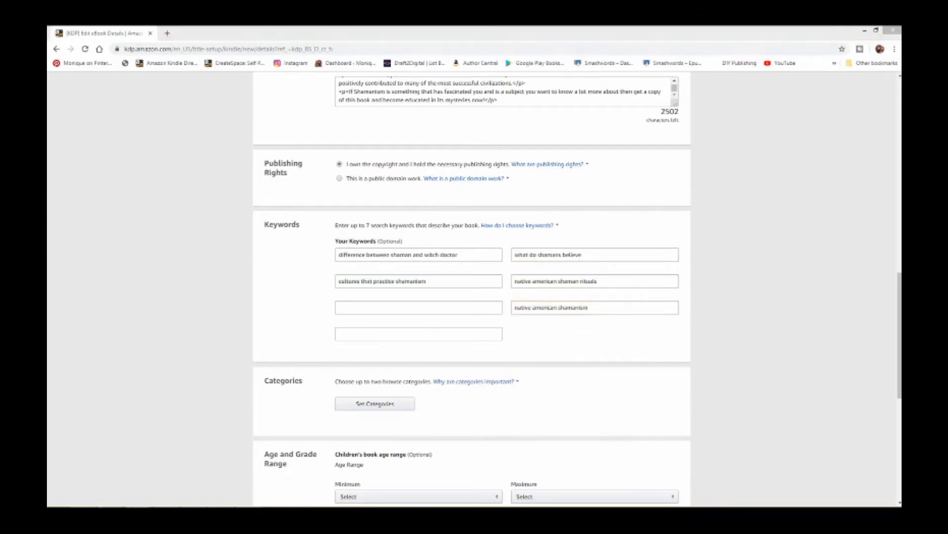
pyautogui.click(419, 307)
pyautogui.write('how to perform a shamanic ritual')
pyautogui.rightClick(388, 336)
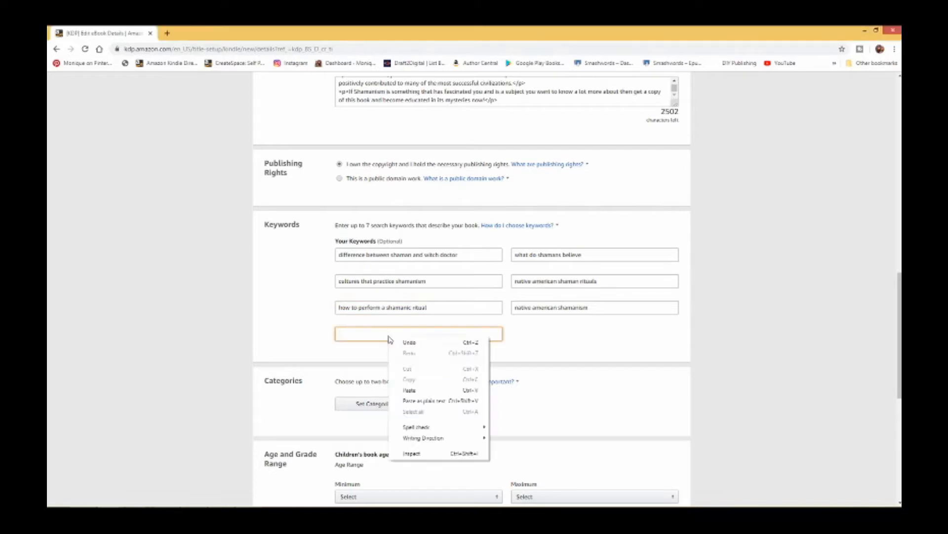
pyautogui.click(413, 390)
pyautogui.click(573, 345)
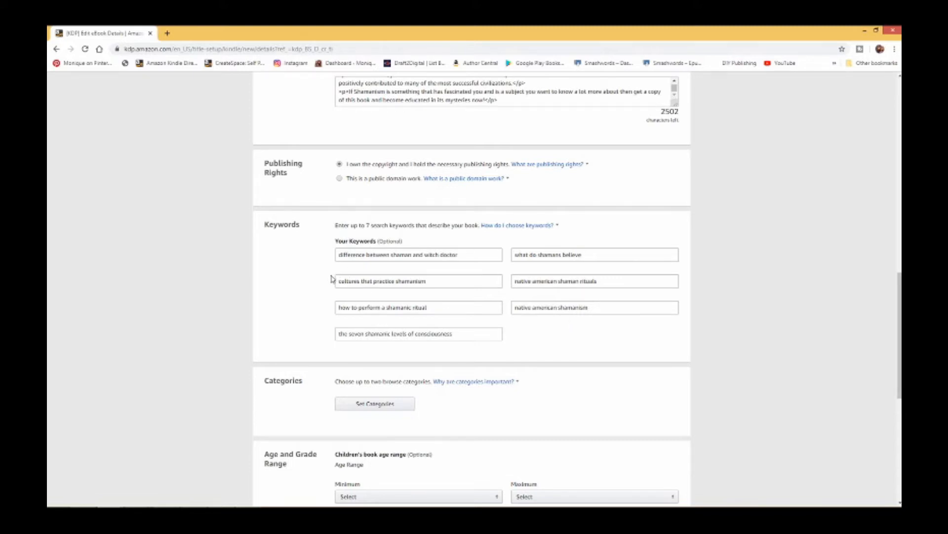
# - Start setting the book's categories and expand the Religion group under Nonfiction
pyautogui.click(377, 407)
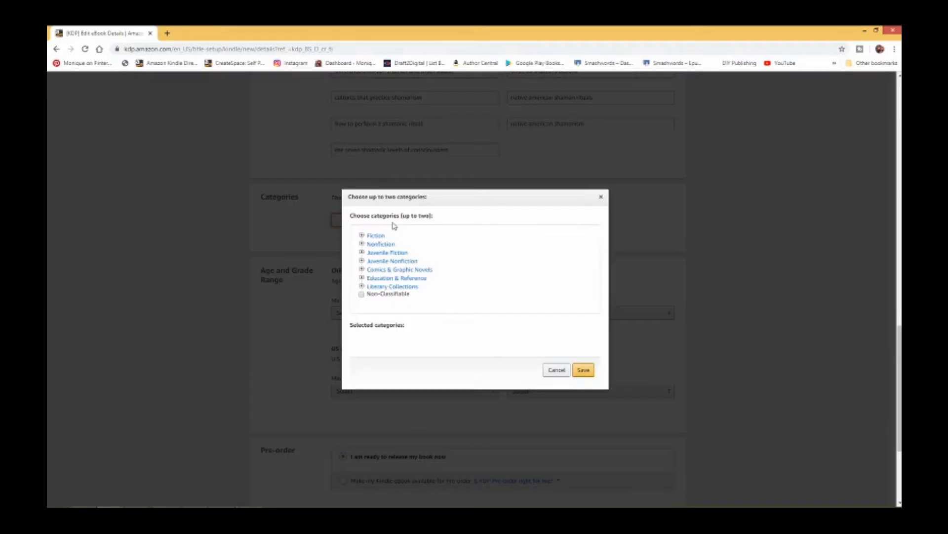
pyautogui.click(362, 244)
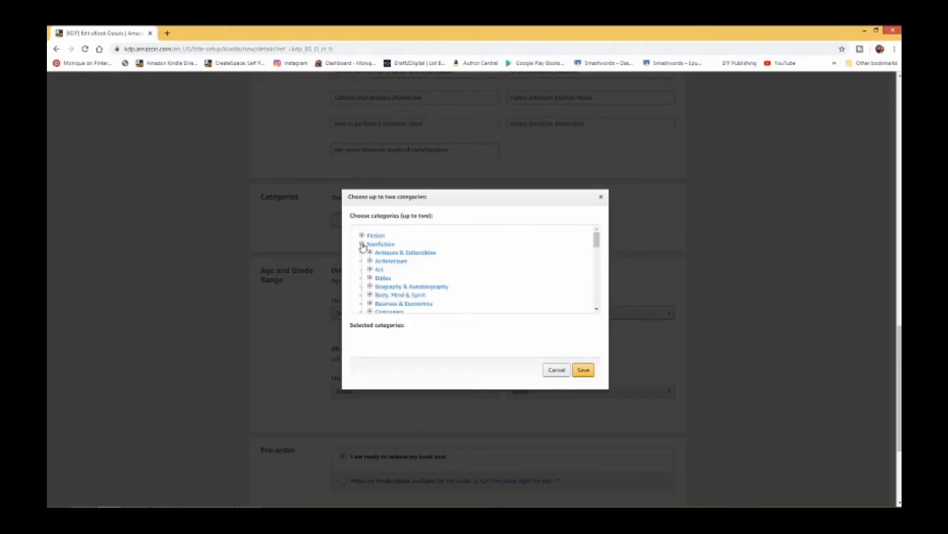
pyautogui.click(597, 310)
pyautogui.scroll(-3, 596, 310)
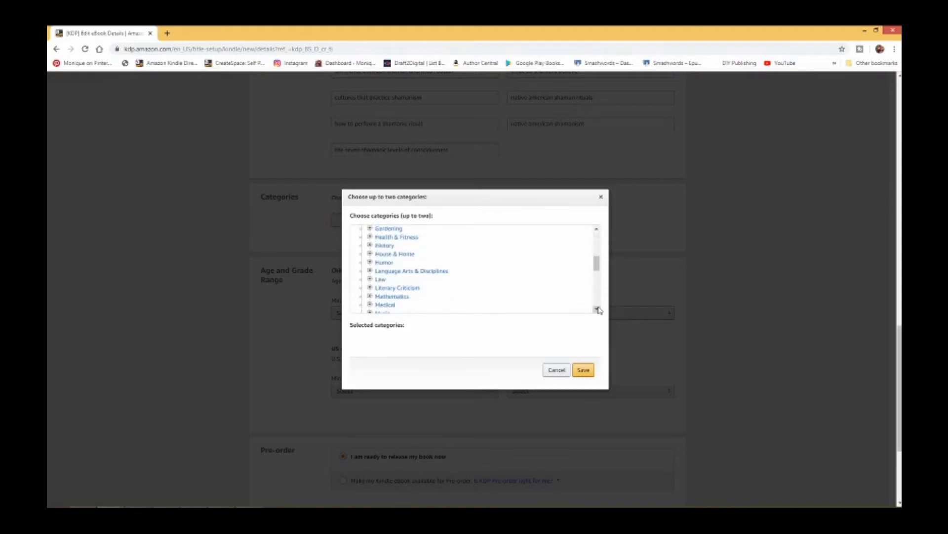
pyautogui.scroll(-3, 597, 308)
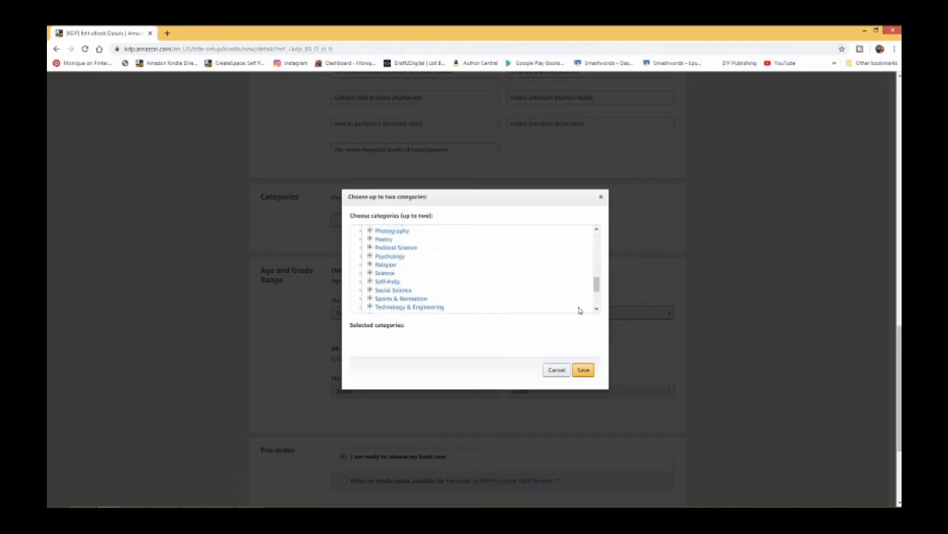
pyautogui.click(369, 264)
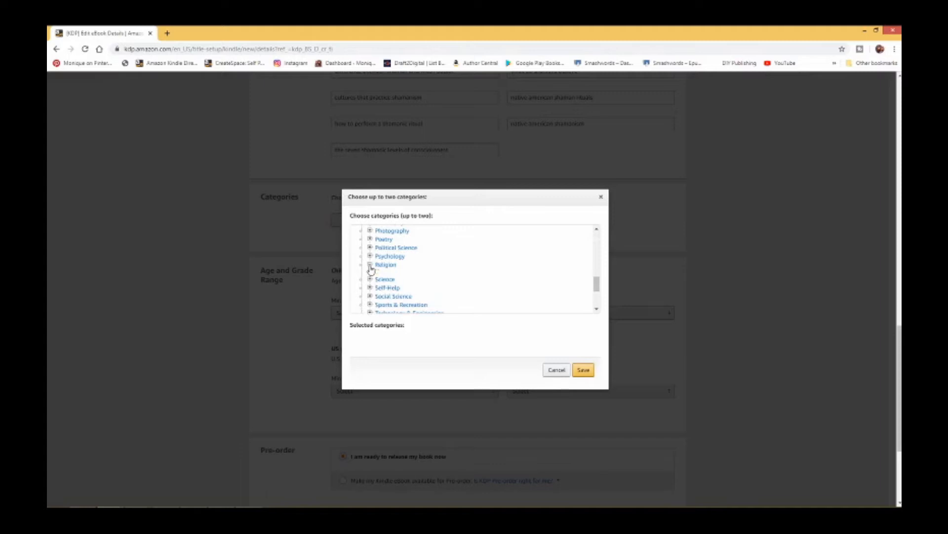
# - Select Spirituality in the Religion group under Nonfiction as the first category
pyautogui.click(596, 309)
pyautogui.click(597, 309)
pyautogui.click(597, 309)
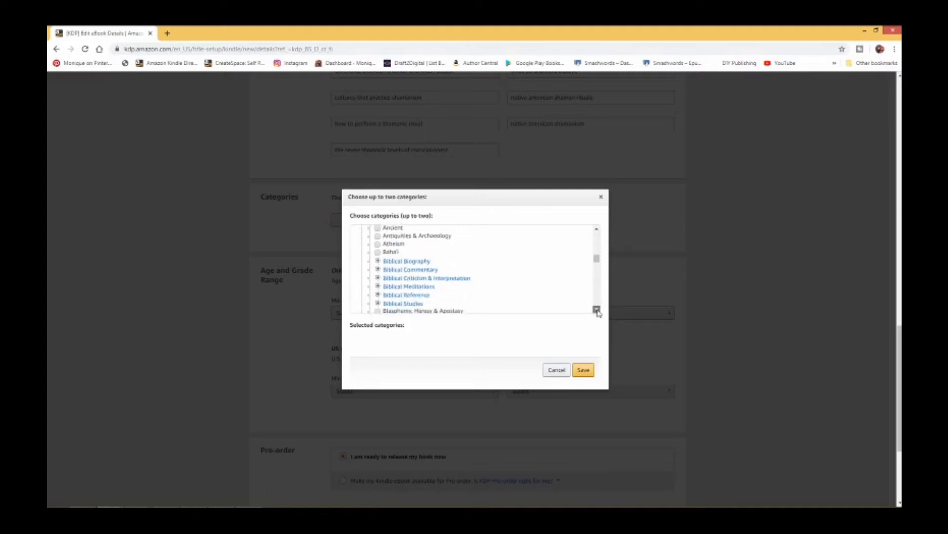
pyautogui.click(596, 310)
pyautogui.click(597, 309)
pyautogui.click(597, 309)
pyautogui.click(597, 309)
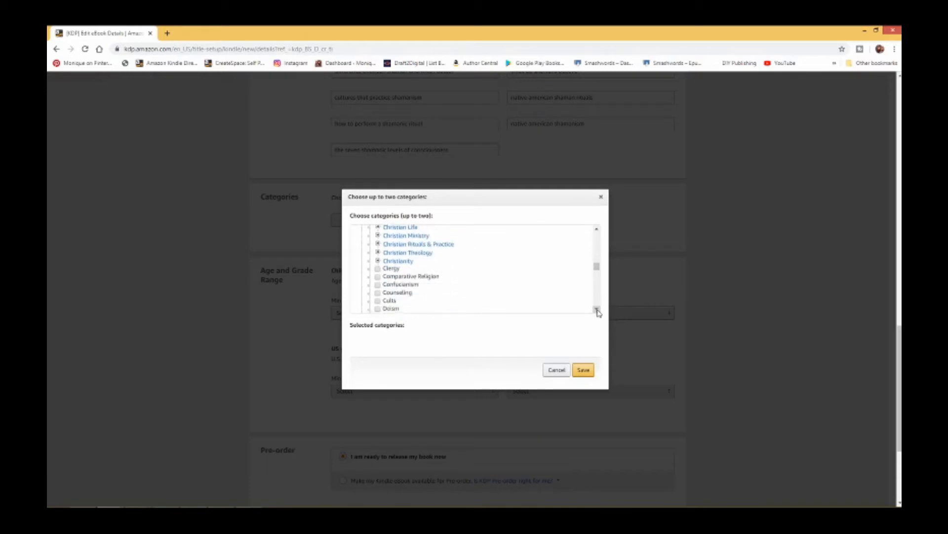
pyautogui.moveTo(597, 267); pyautogui.dragTo(598, 295)
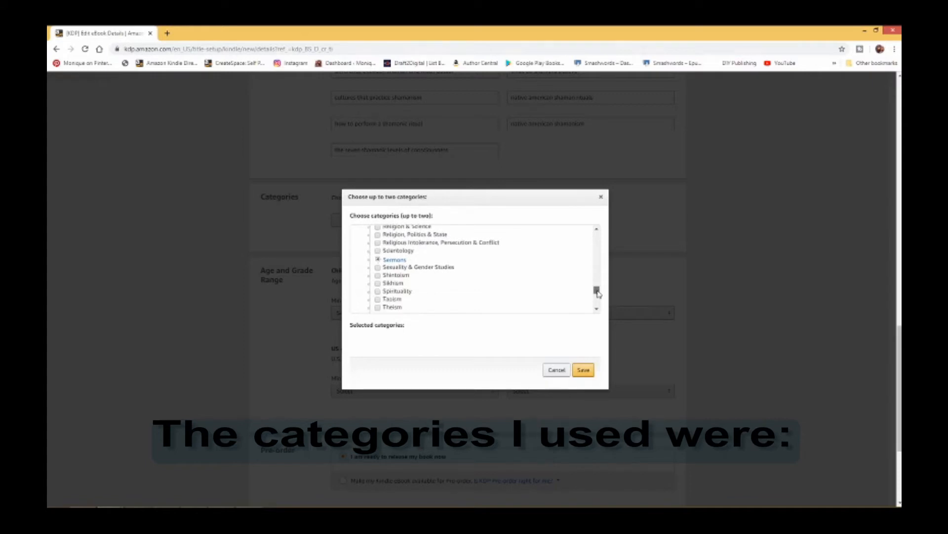
pyautogui.click(378, 292)
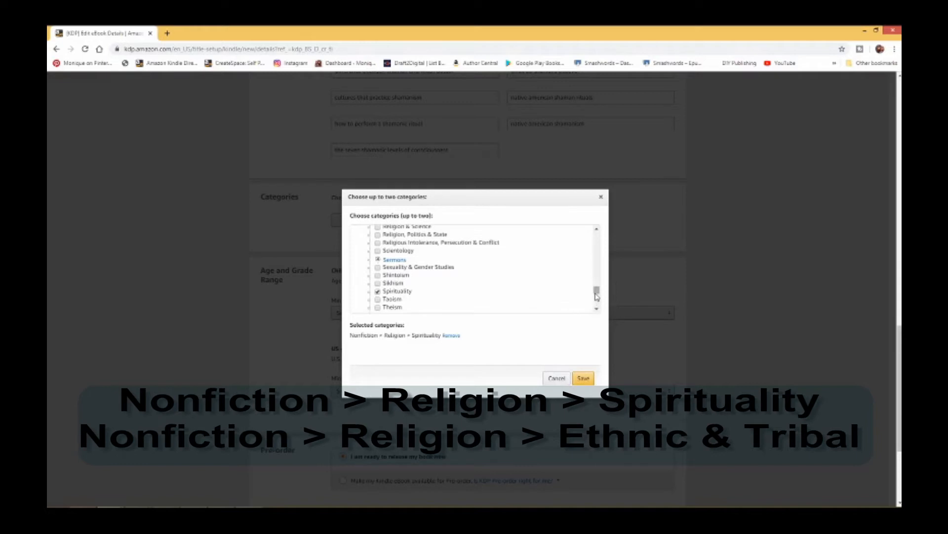
# - Add Ethnic & Tribal from the Religion group as the second category and save the category selection
pyautogui.moveTo(596, 290); pyautogui.dragTo(596, 280)
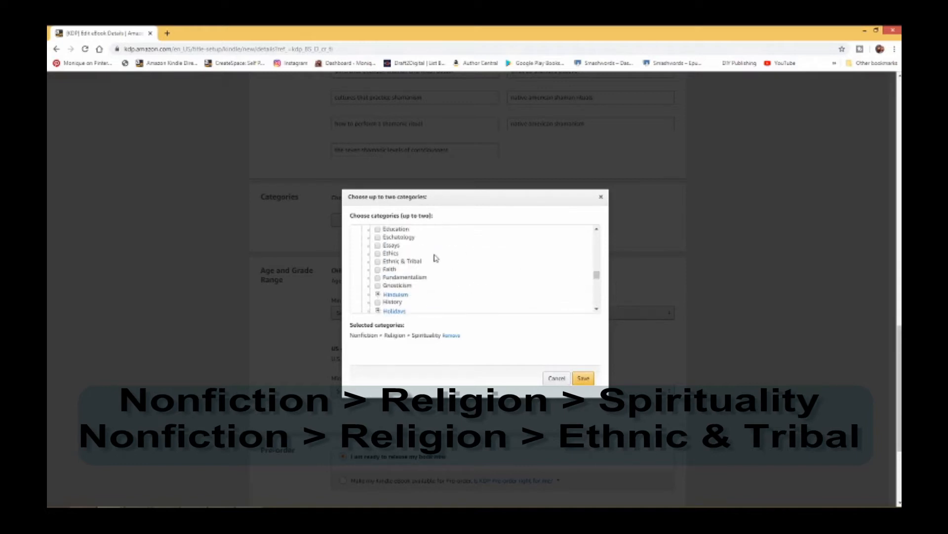
pyautogui.click(378, 262)
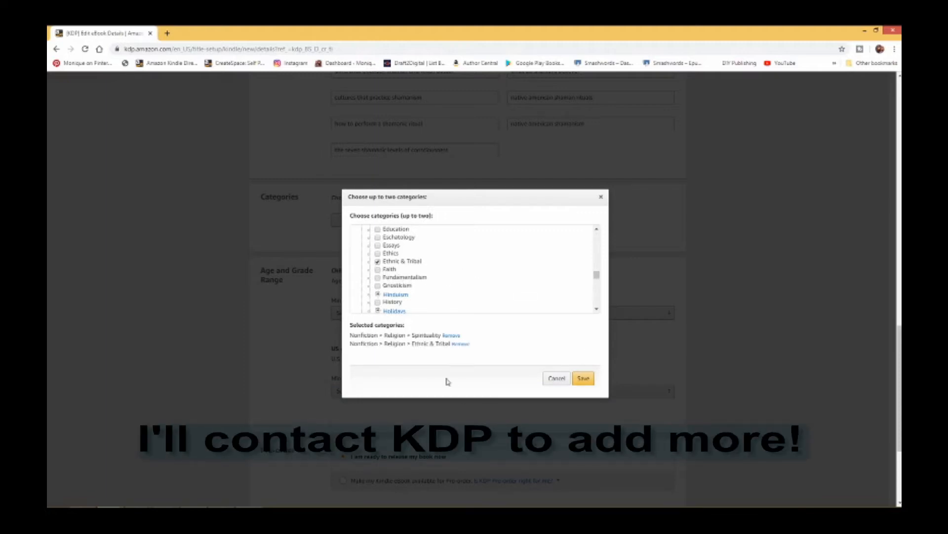
pyautogui.click(584, 379)
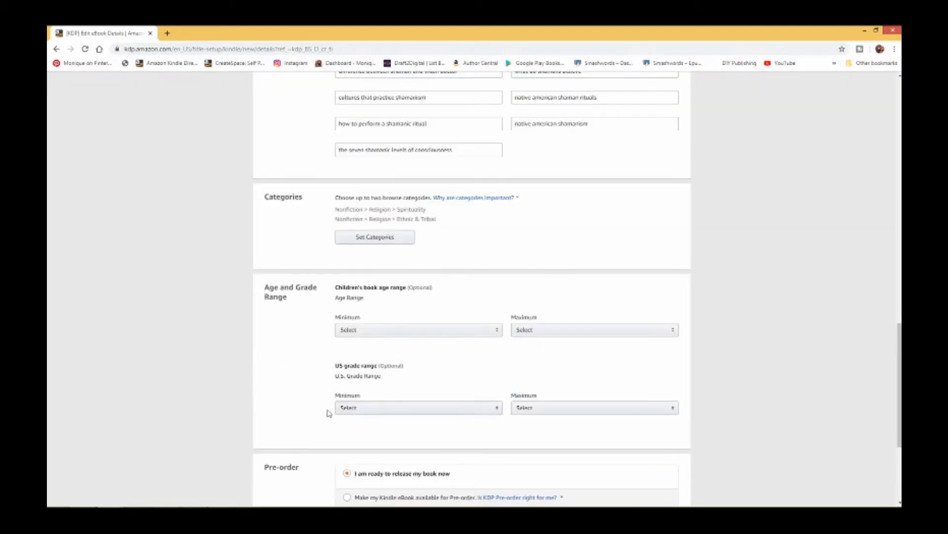
# - Set the minimum age range to 18+ and the minimum US grade range to 12th grade
pyautogui.click(496, 331)
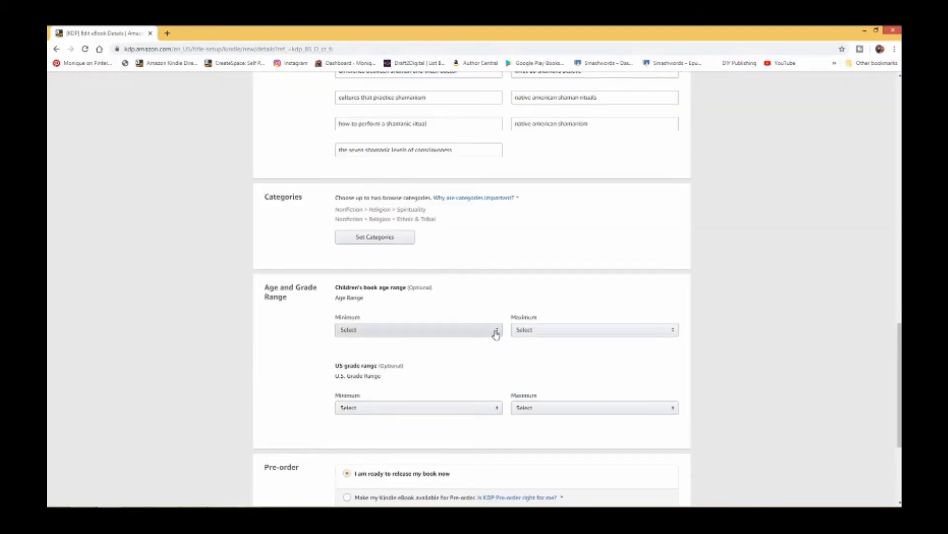
pyautogui.click(364, 330)
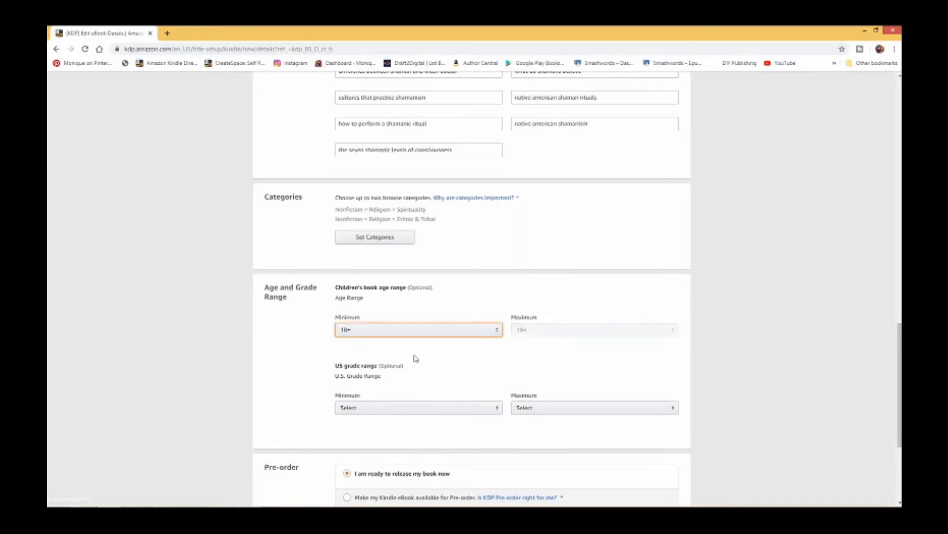
pyautogui.click(496, 408)
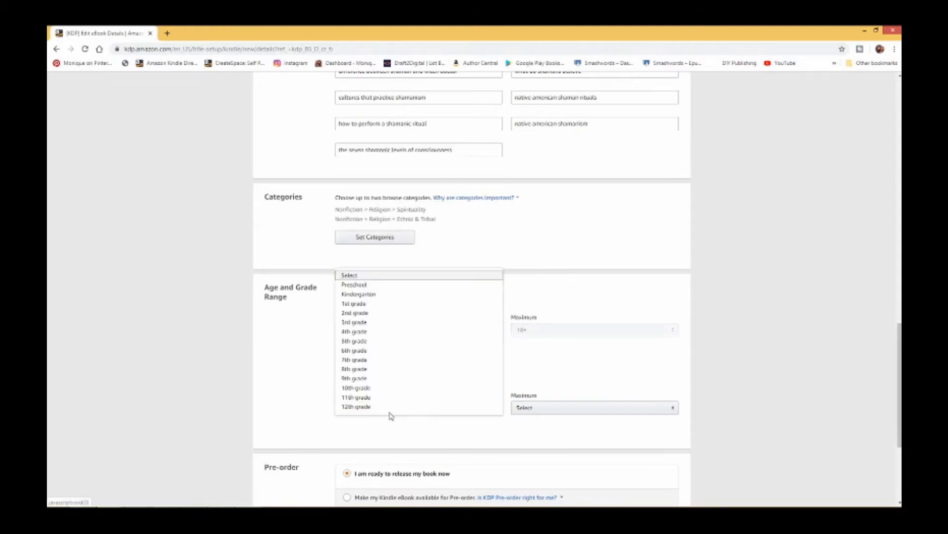
pyautogui.click(389, 413)
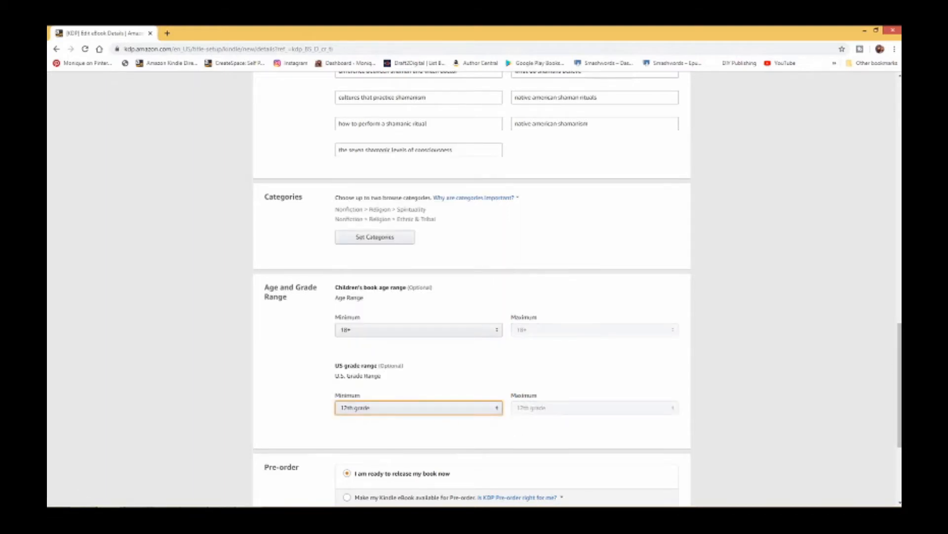
# - Check the help on KDP pre-order and choose to make the Kindle eBook available for pre-order
pyautogui.scroll(-4, 898, 360)
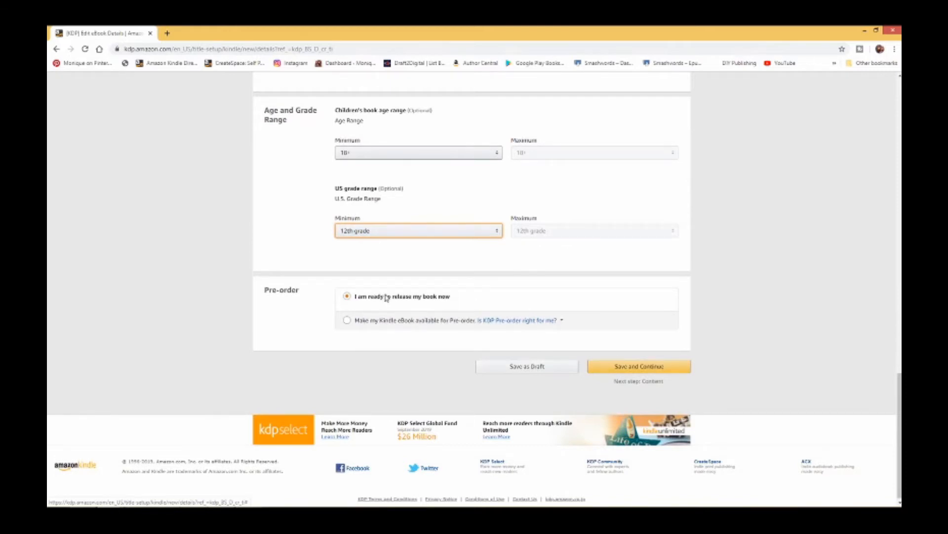
pyautogui.click(507, 321)
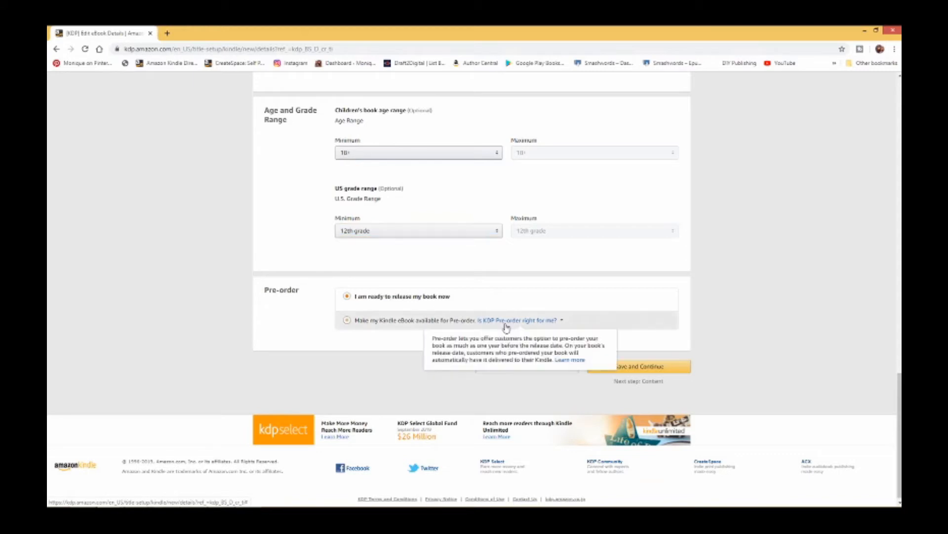
pyautogui.click(496, 291)
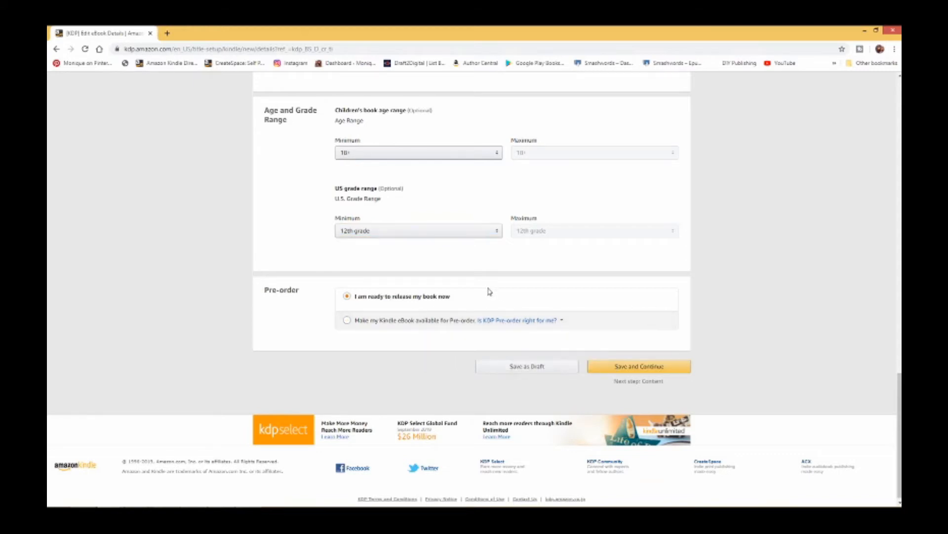
pyautogui.click(347, 322)
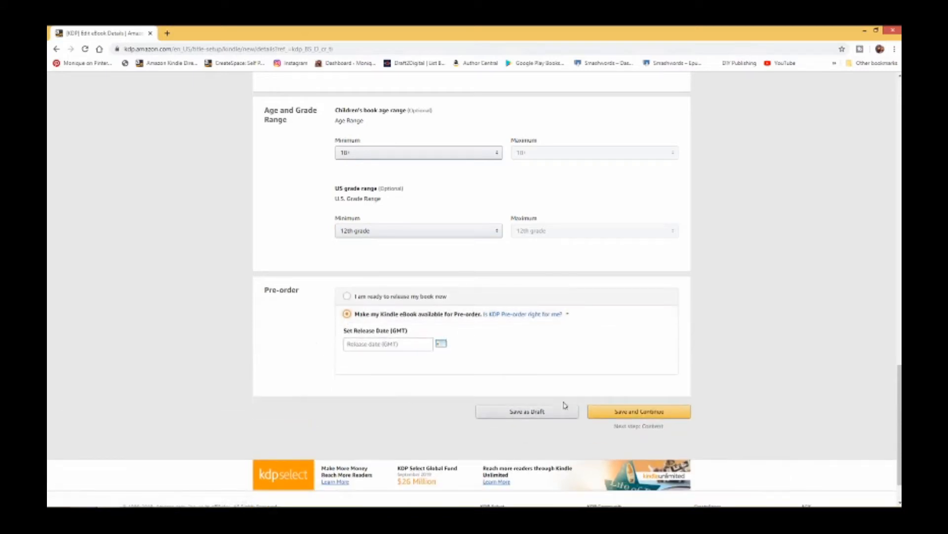
# - Set the pre-order release date to 06/19/2020 and save the details to continue to the content stage
pyautogui.click(443, 347)
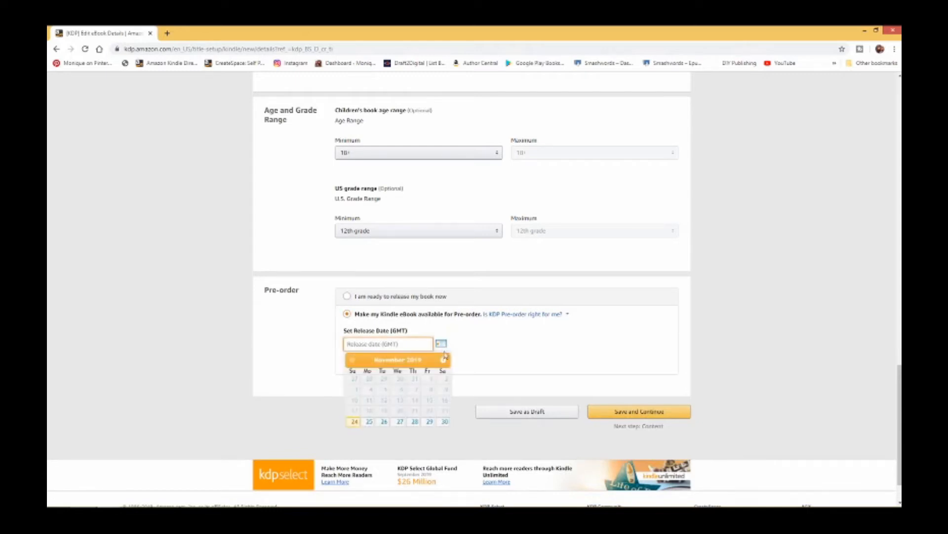
pyautogui.click(443, 361)
pyautogui.click(444, 360)
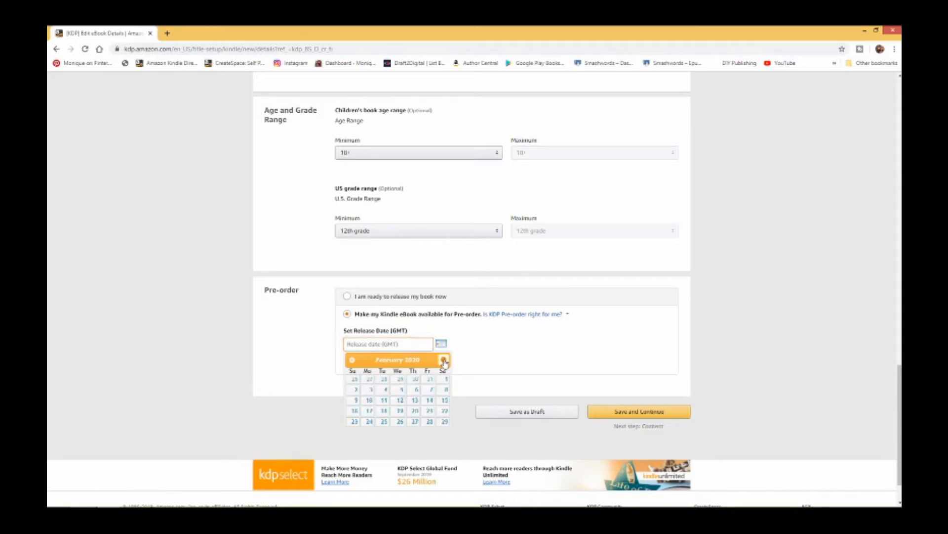
pyautogui.click(444, 360)
pyautogui.click(444, 360)
pyautogui.click(443, 360)
pyautogui.click(444, 360)
pyautogui.click(429, 400)
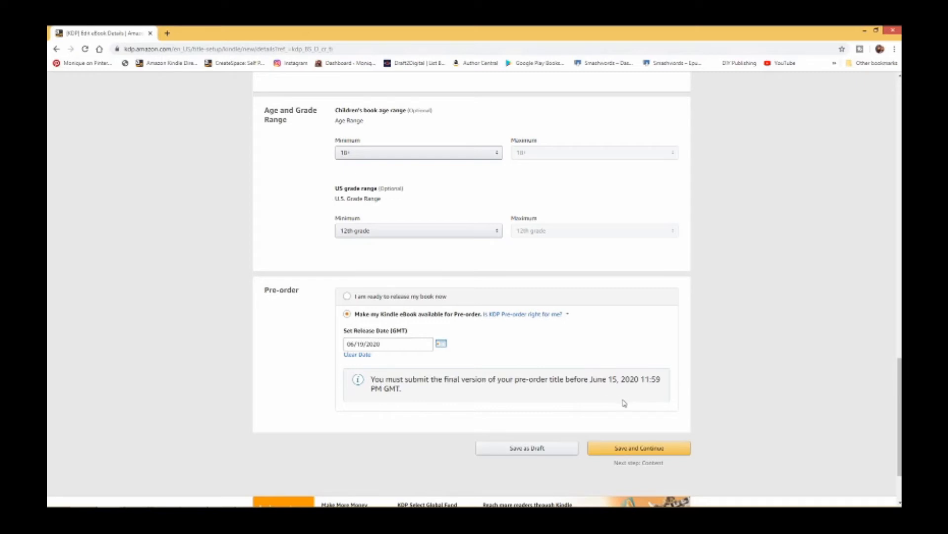
pyautogui.click(646, 453)
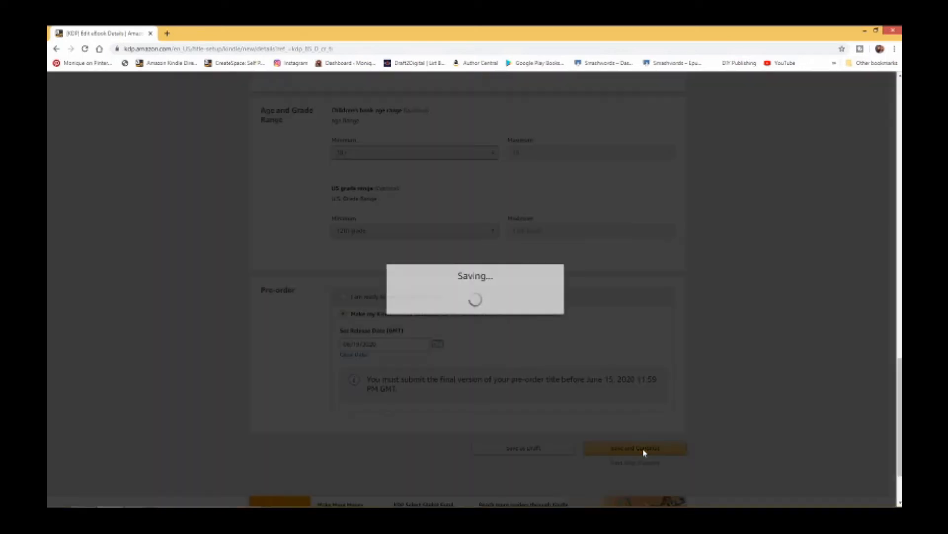
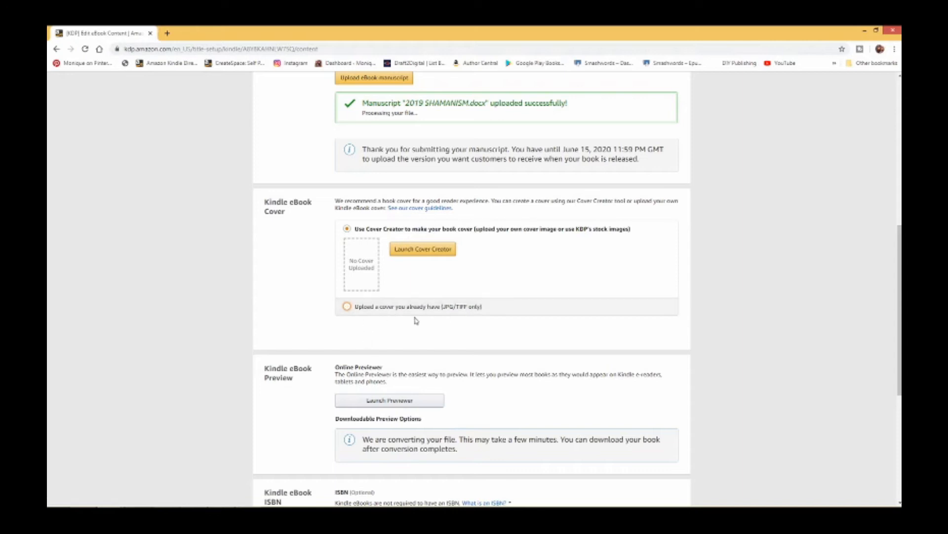
# - Choose to use an existing cover for the eBook and upload the cover file
pyautogui.click(347, 308)
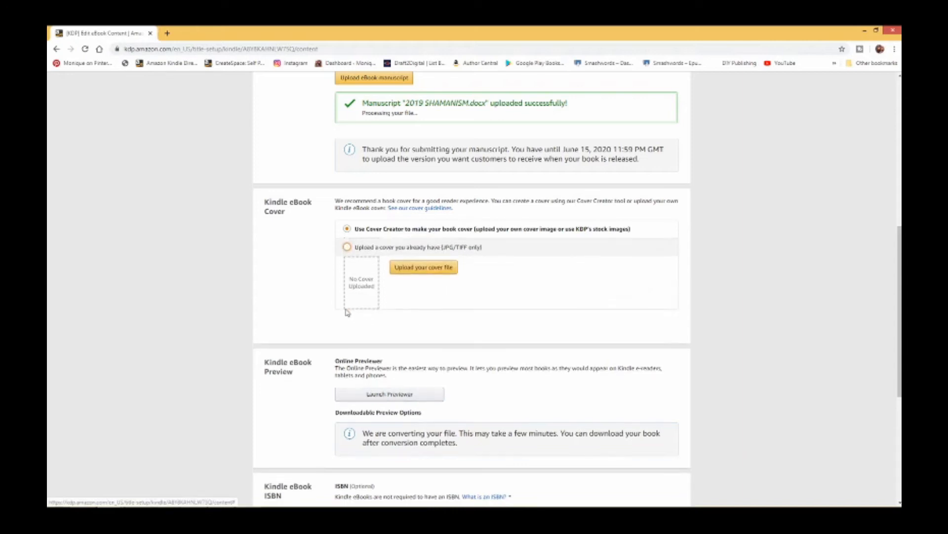
pyautogui.click(426, 269)
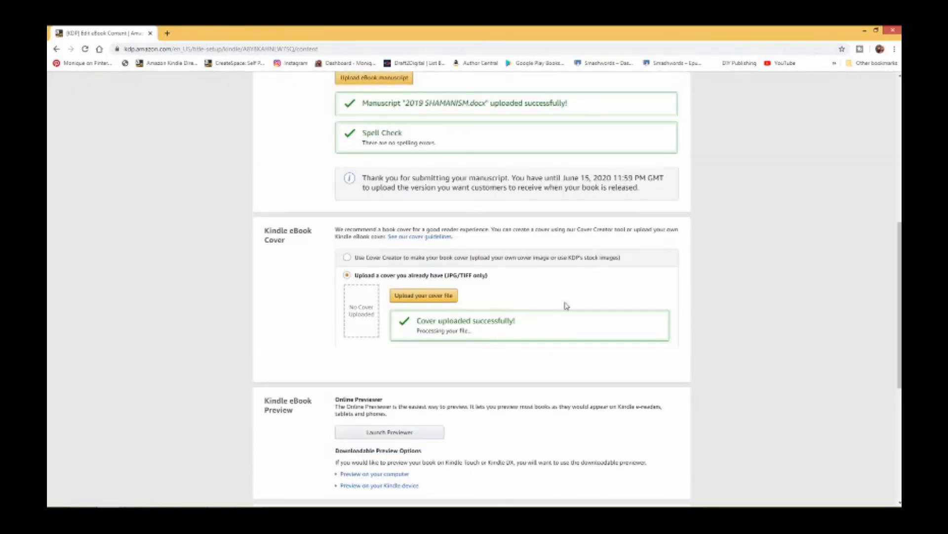
# - Open the eBook in the online previewer, look through its pages from the cover to the closing section, and return to the book setup
pyautogui.moveTo(900, 256); pyautogui.dragTo(900, 335)
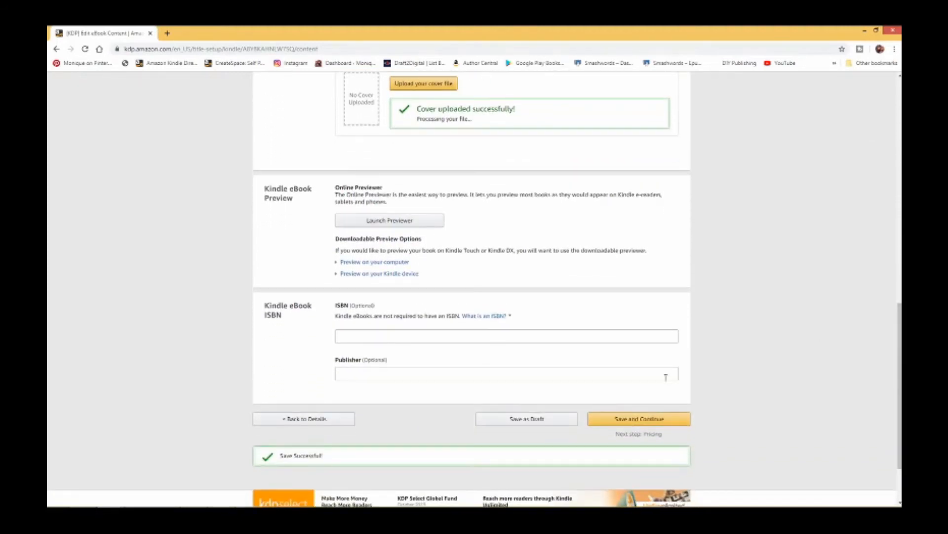
pyautogui.click(384, 221)
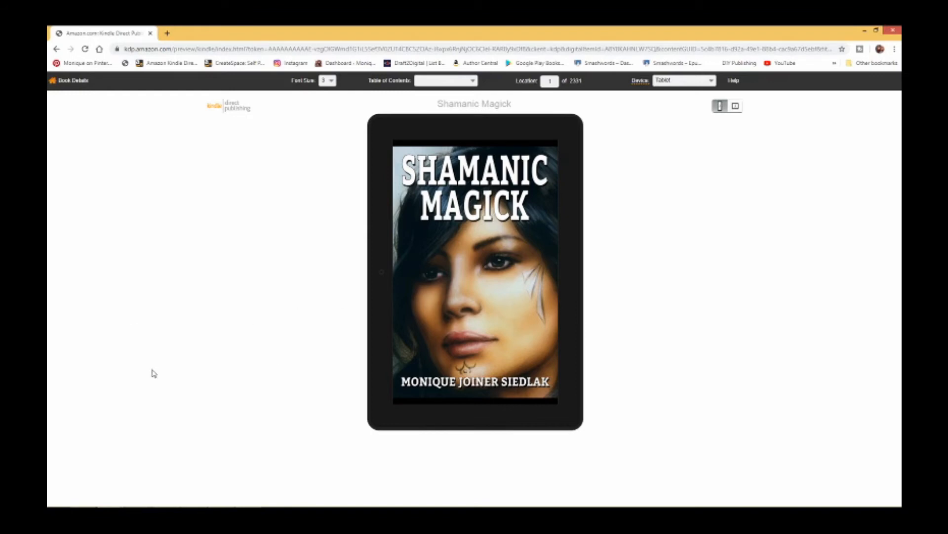
pyautogui.moveTo(585, 287)
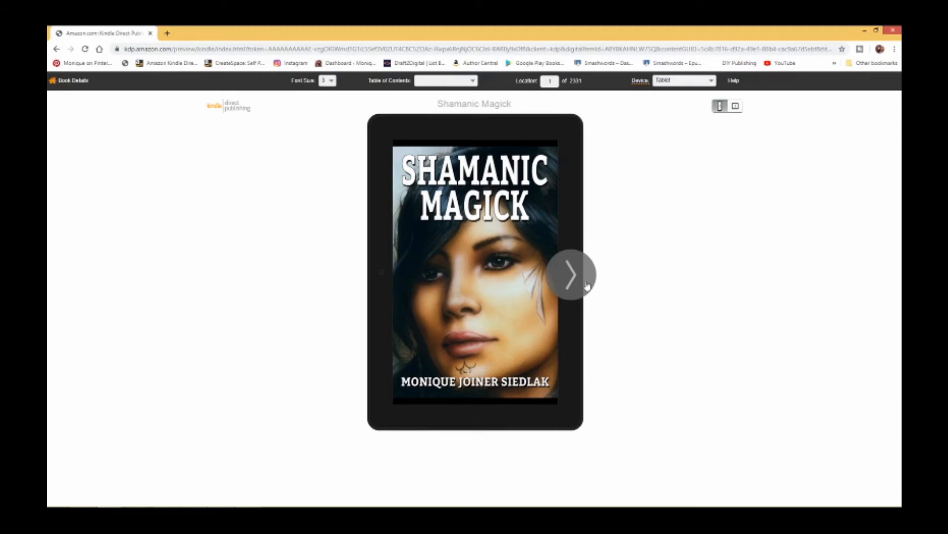
pyautogui.click(587, 285)
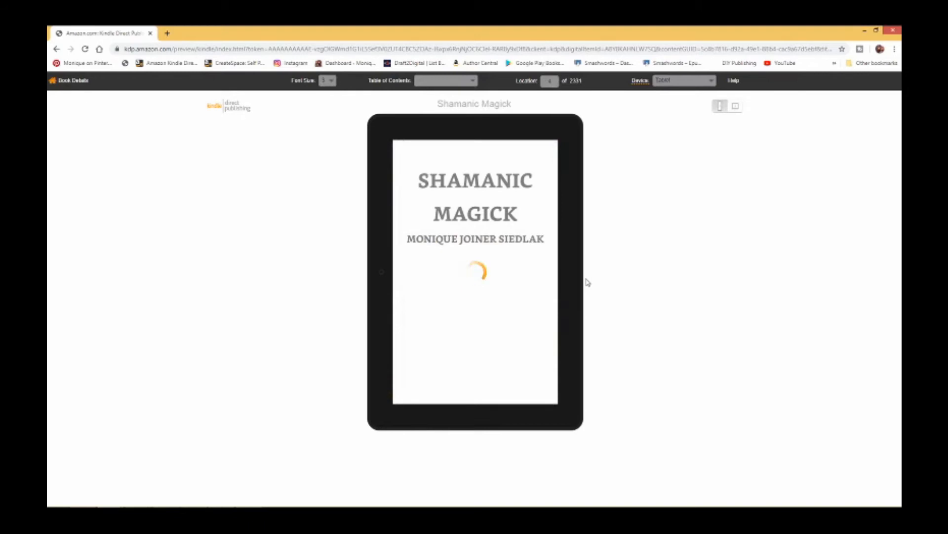
pyautogui.click(576, 275)
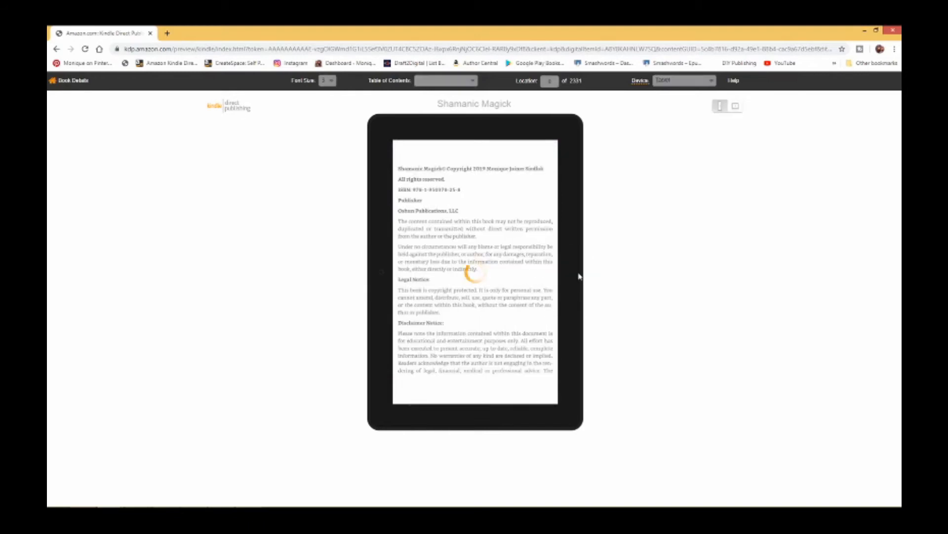
pyautogui.click(571, 277)
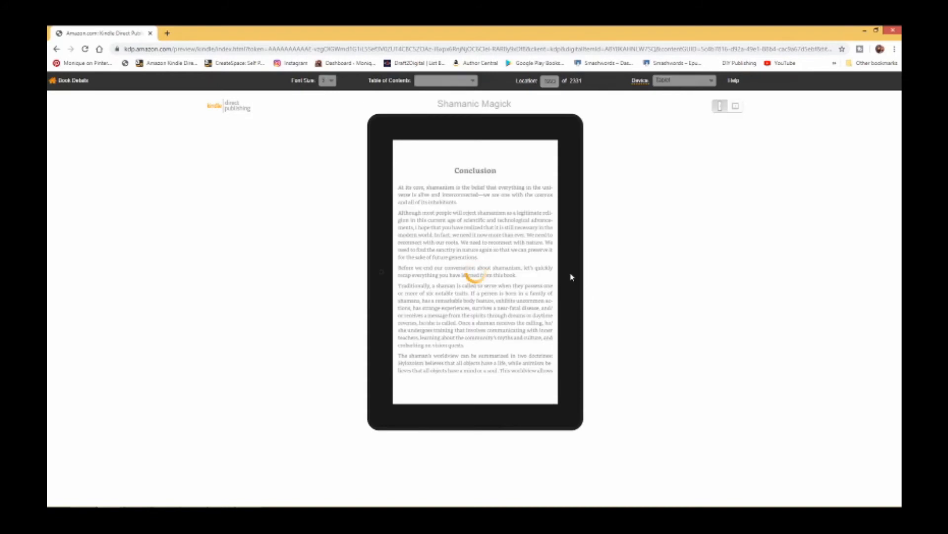
pyautogui.click(575, 288)
pyautogui.click(571, 286)
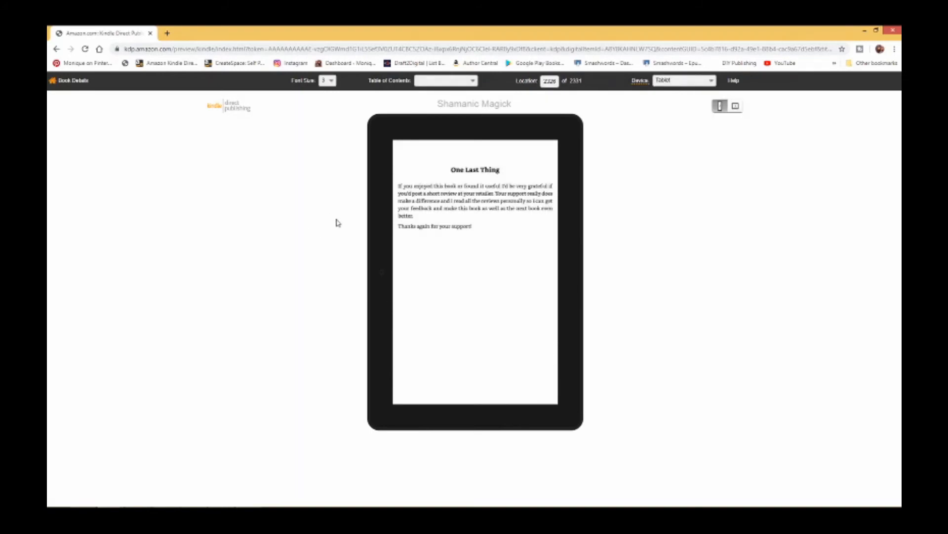
pyautogui.click(73, 81)
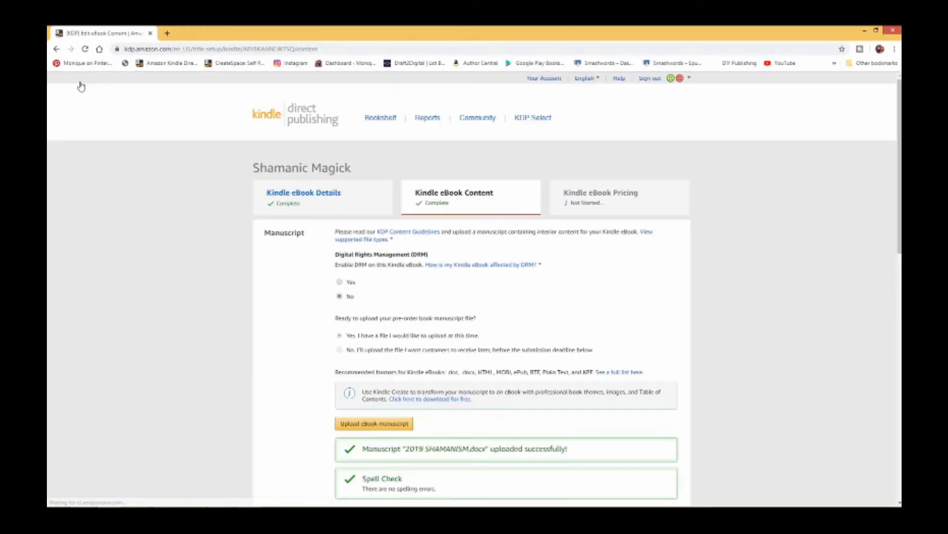
# - Paste the eBook's ISBN into the optional ISBN field
pyautogui.moveTo(899, 190); pyautogui.dragTo(899, 416)
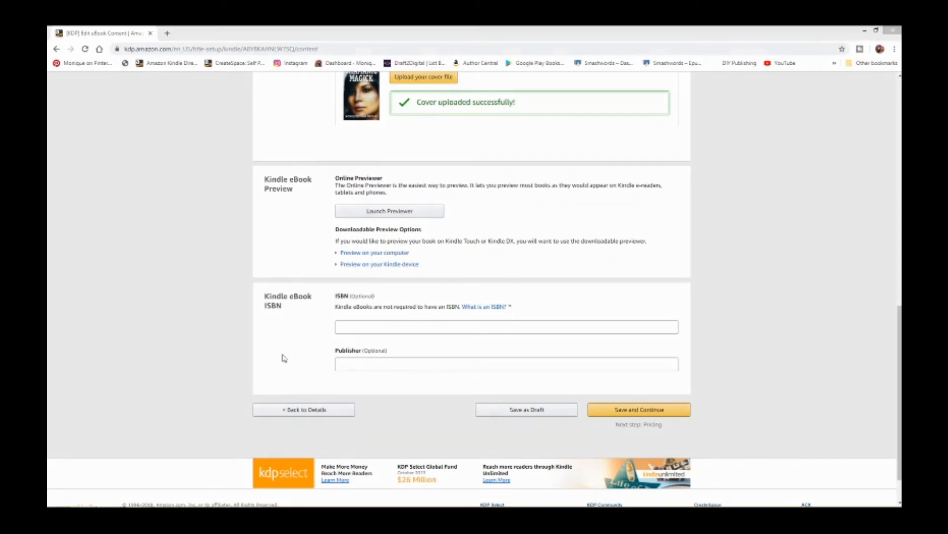
pyautogui.click(368, 326)
pyautogui.rightClick(367, 326)
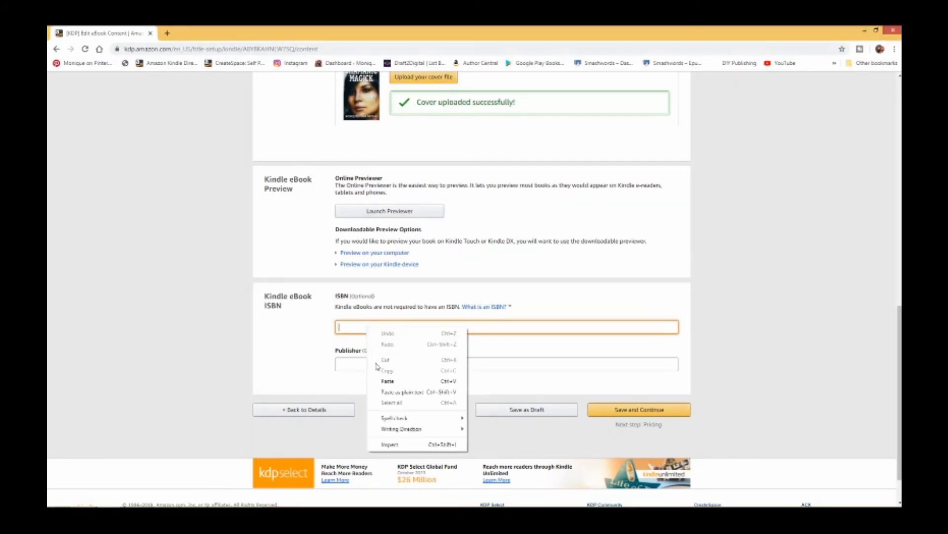
pyautogui.click(388, 381)
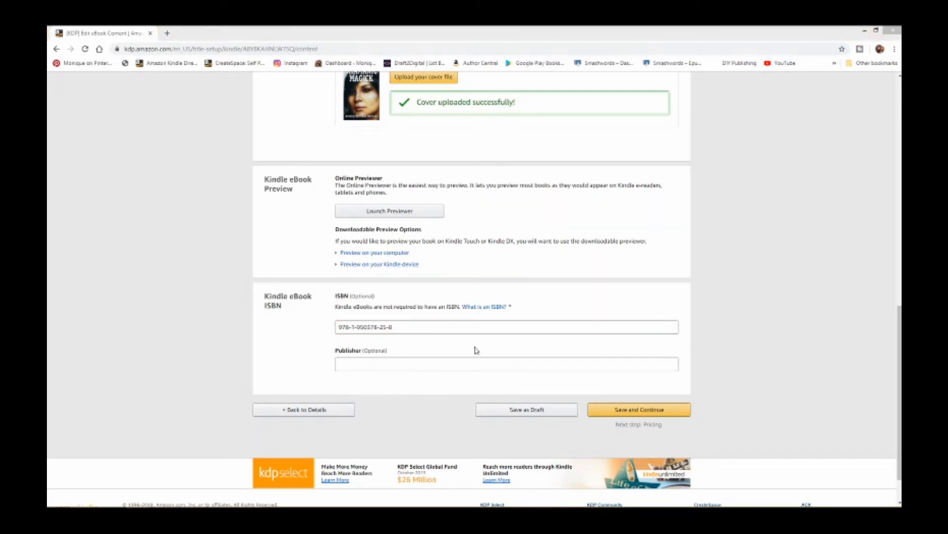
# - Paste the publisher name into the optional Publisher field and save the content to continue to pricing
pyautogui.click(362, 364)
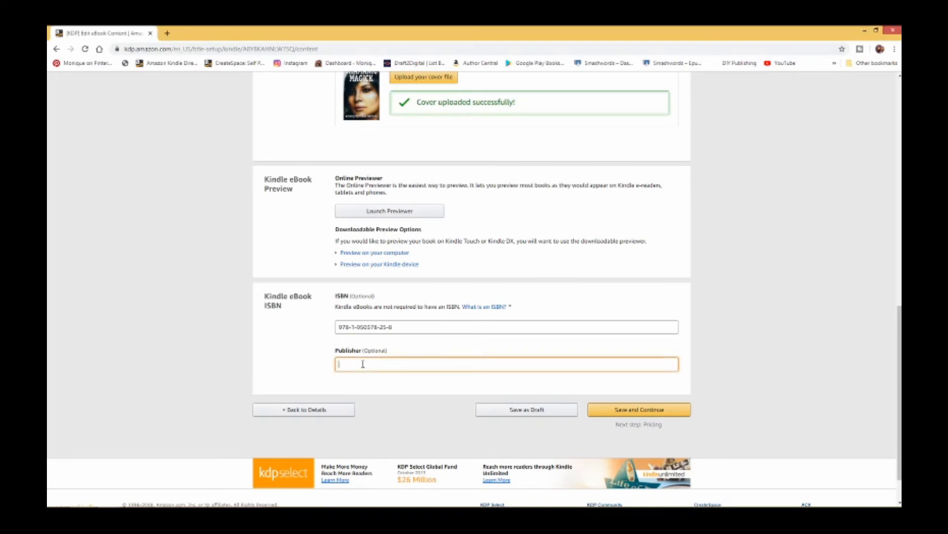
pyautogui.rightClick(363, 364)
pyautogui.click(390, 417)
pyautogui.click(656, 415)
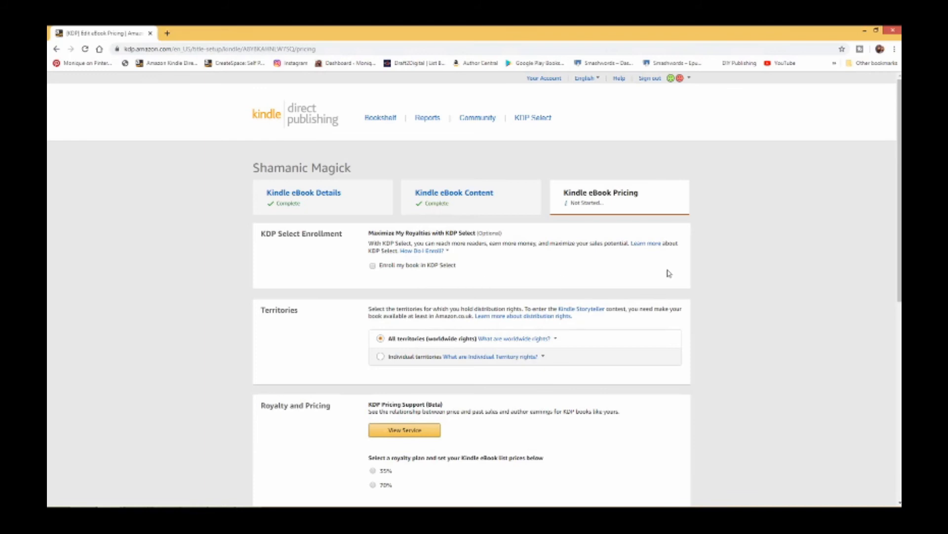
# - Choose the 70% royalty plan with a 2.99 USD Amazon.com list price, review the other marketplaces' prices and collapse their list
pyautogui.scroll(-5, 847, 379)
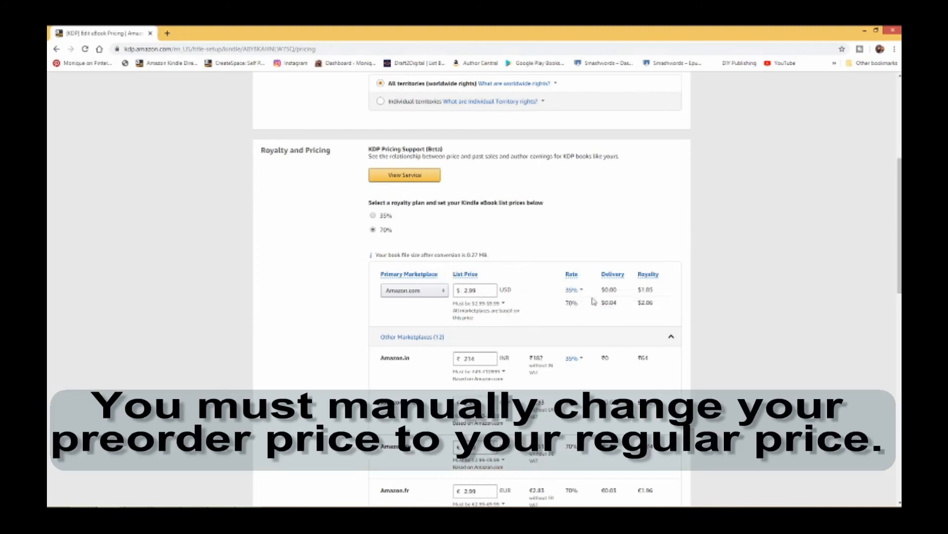
pyautogui.moveTo(899, 260); pyautogui.dragTo(899, 269)
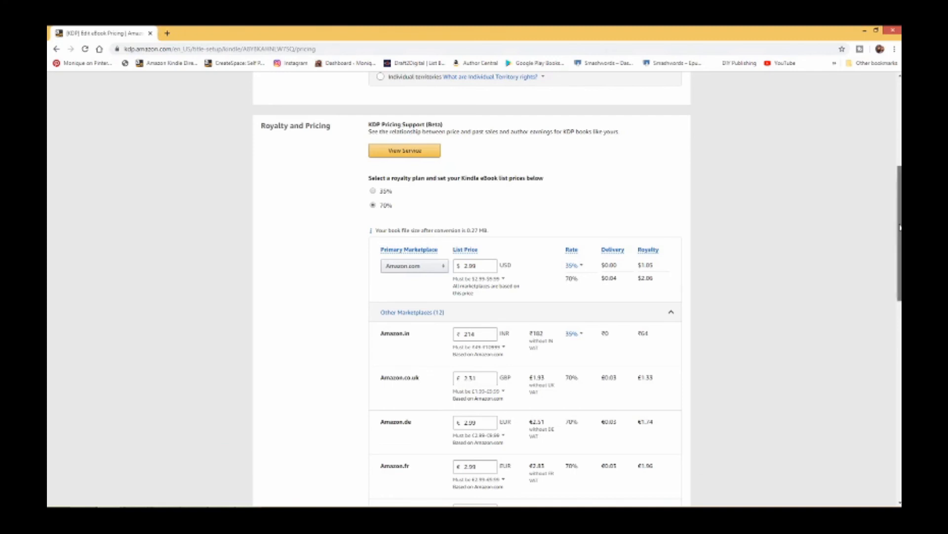
pyautogui.moveTo(900, 231); pyautogui.dragTo(890, 286)
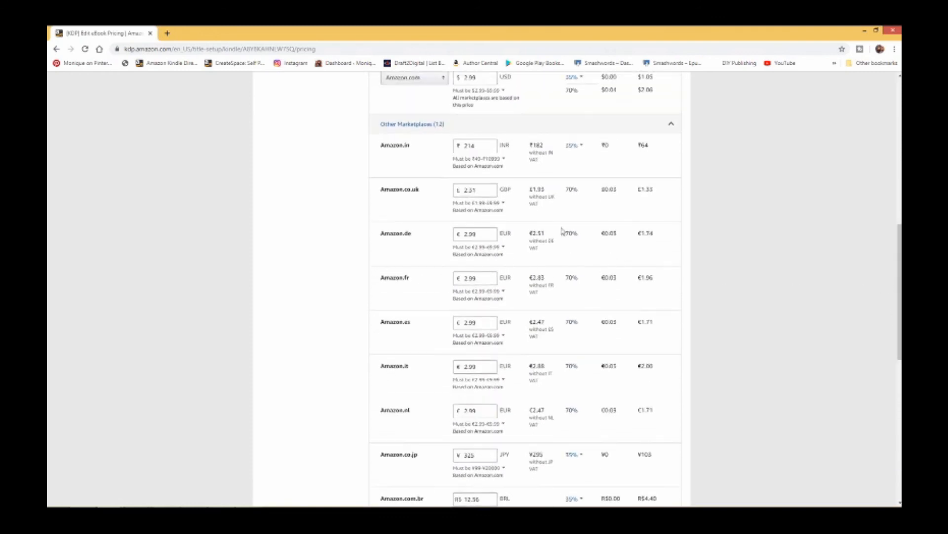
pyautogui.click(673, 128)
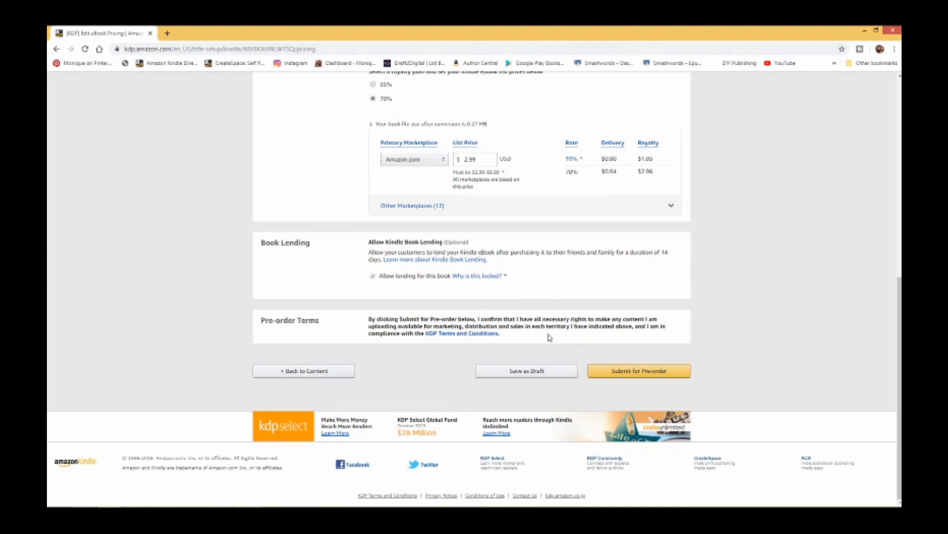
# - Submit the eBook for pre-order and close the submission dialog without starting a paperback
pyautogui.click(630, 373)
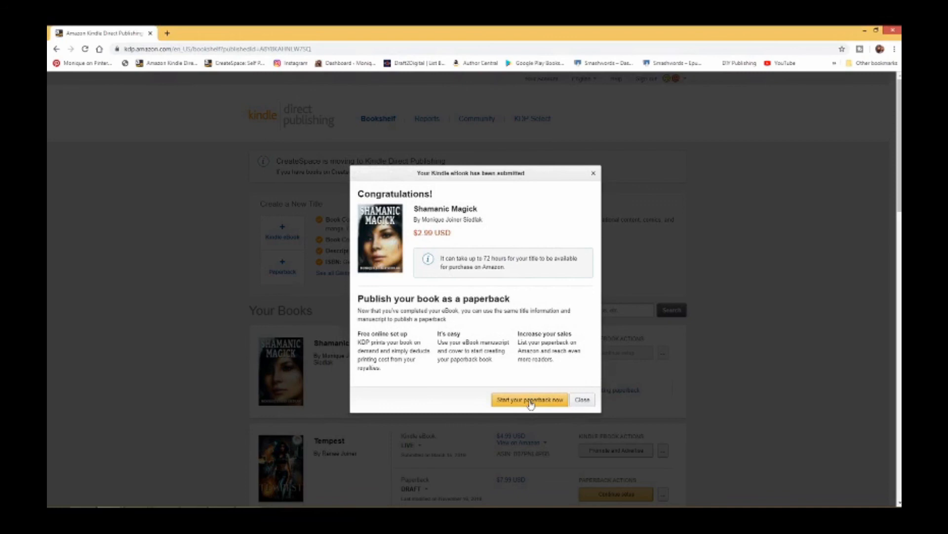
pyautogui.click(583, 400)
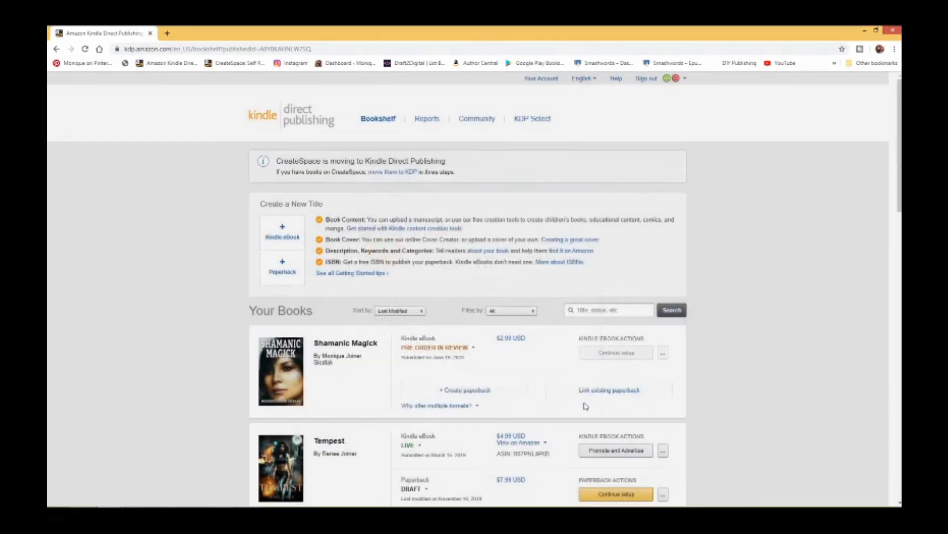